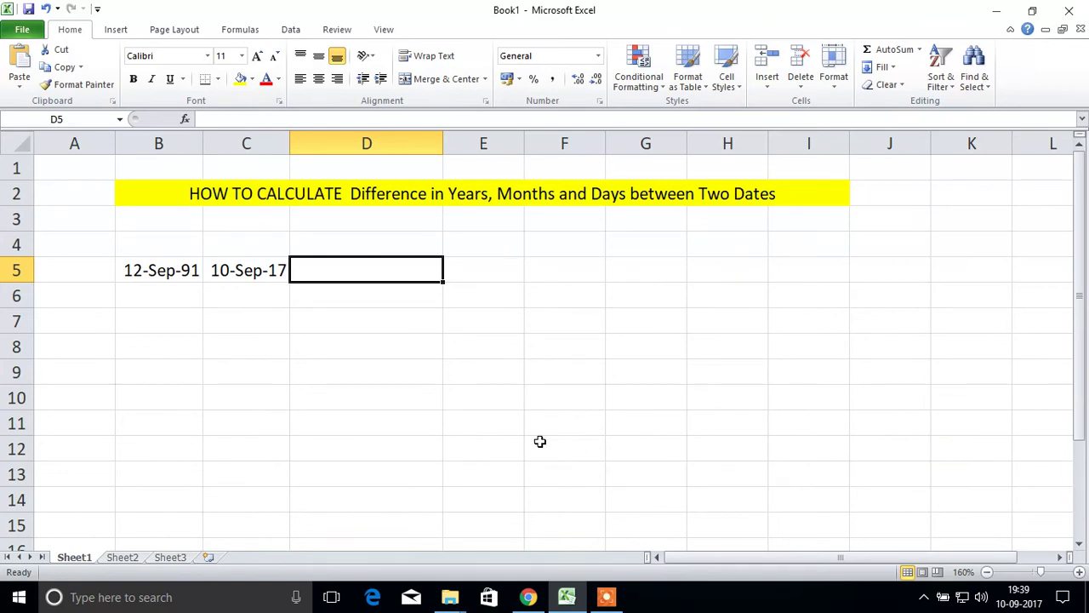
Step: Enter =DATEDIF(B5,C5,"Y")&"YEARS" in D5 so it shows 25YEARS
{"action": "left_click", "coordinate": [166, 268]}
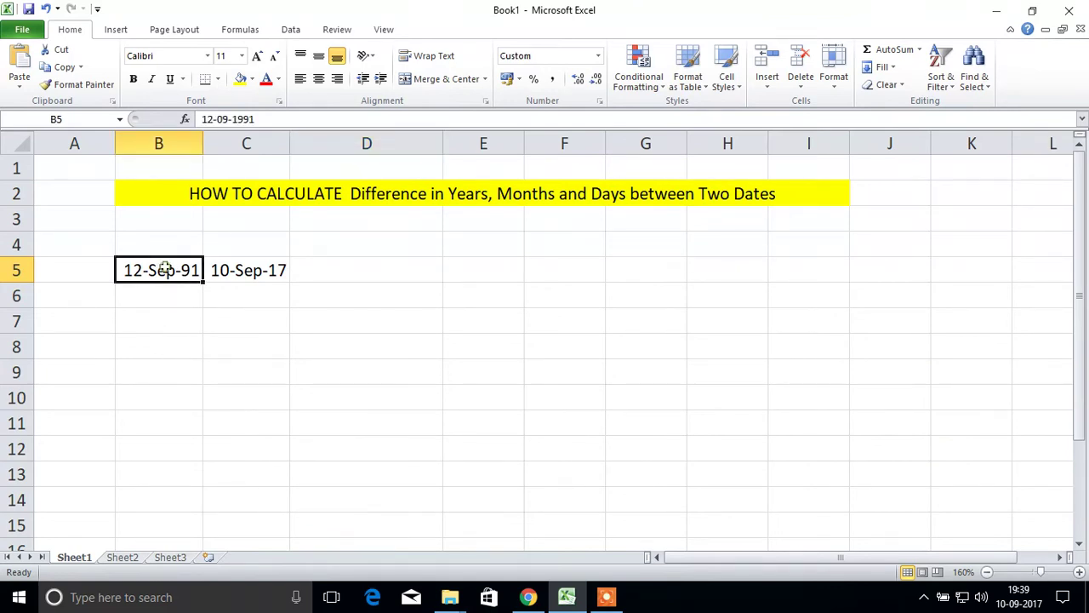
{"action": "left_click", "coordinate": [257, 266]}
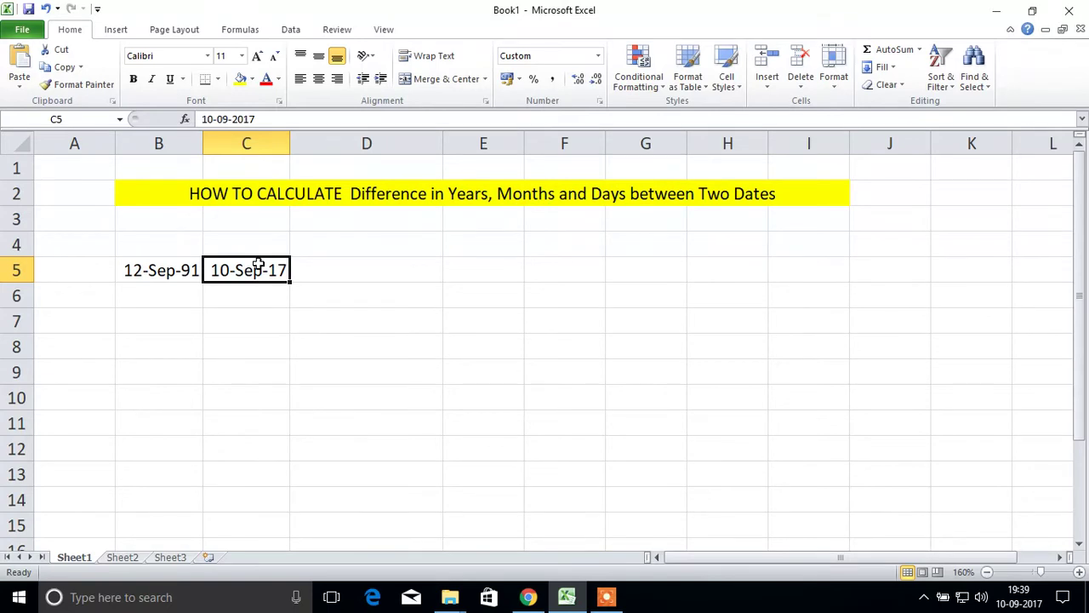
{"action": "left_click", "coordinate": [315, 272]}
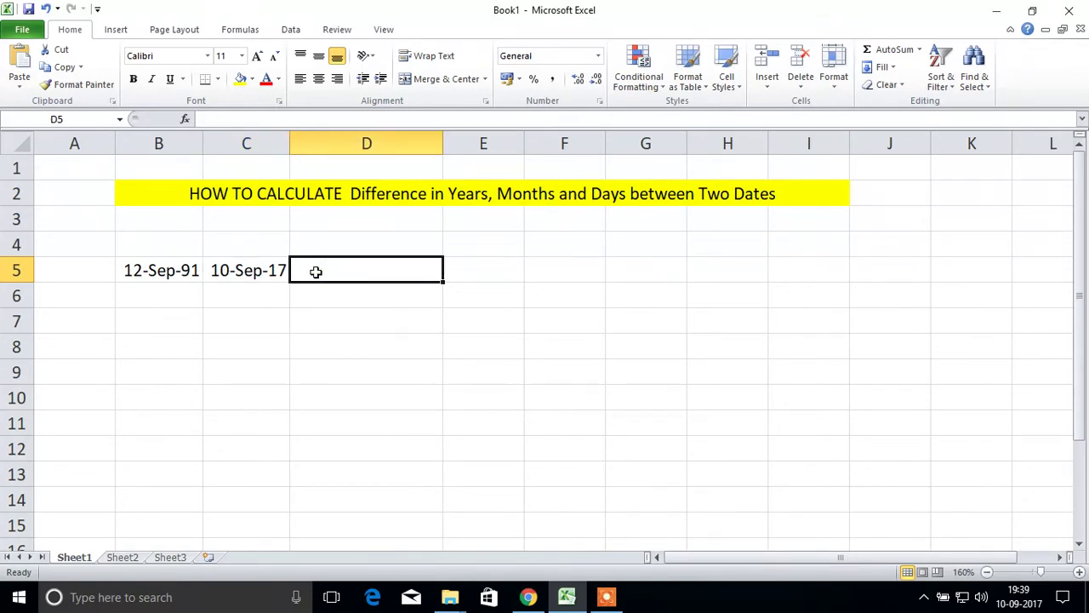
{"action": "type", "text": "="}
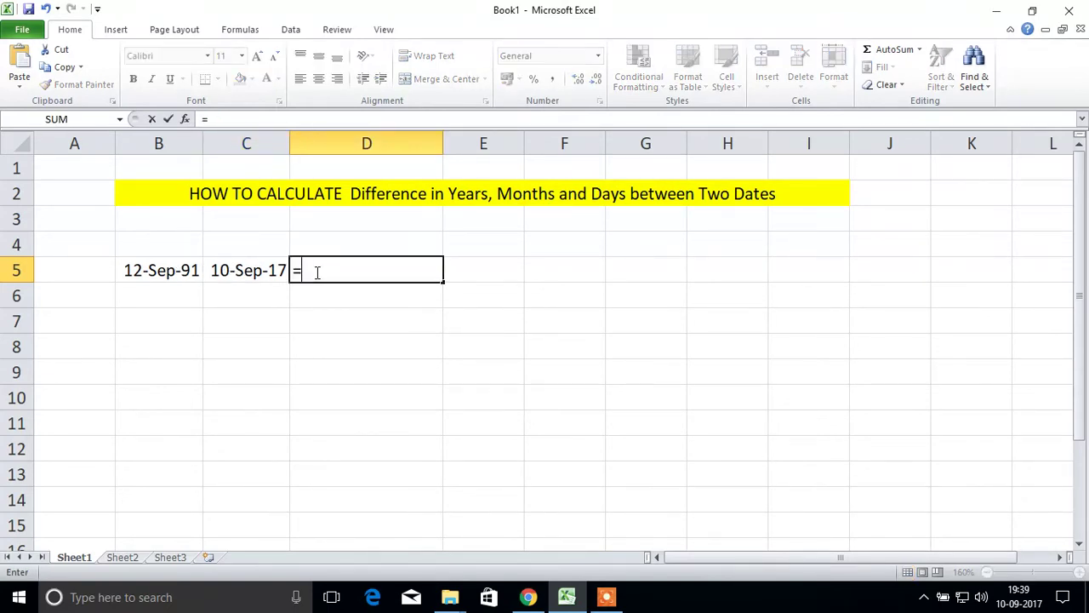
{"action": "type", "text": "DATEDIF"}
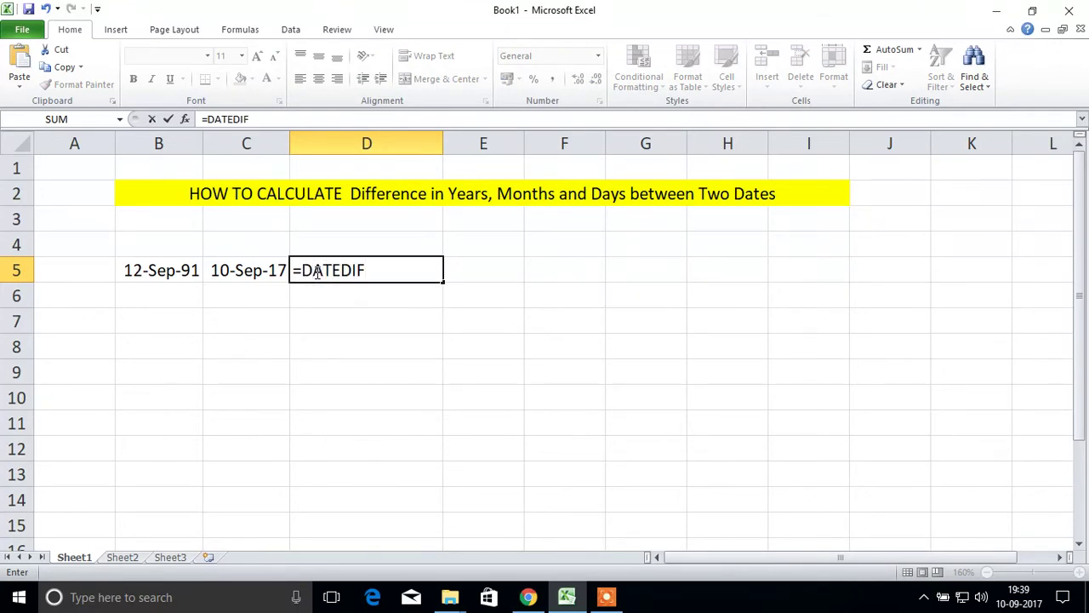
{"action": "type", "text": "("}
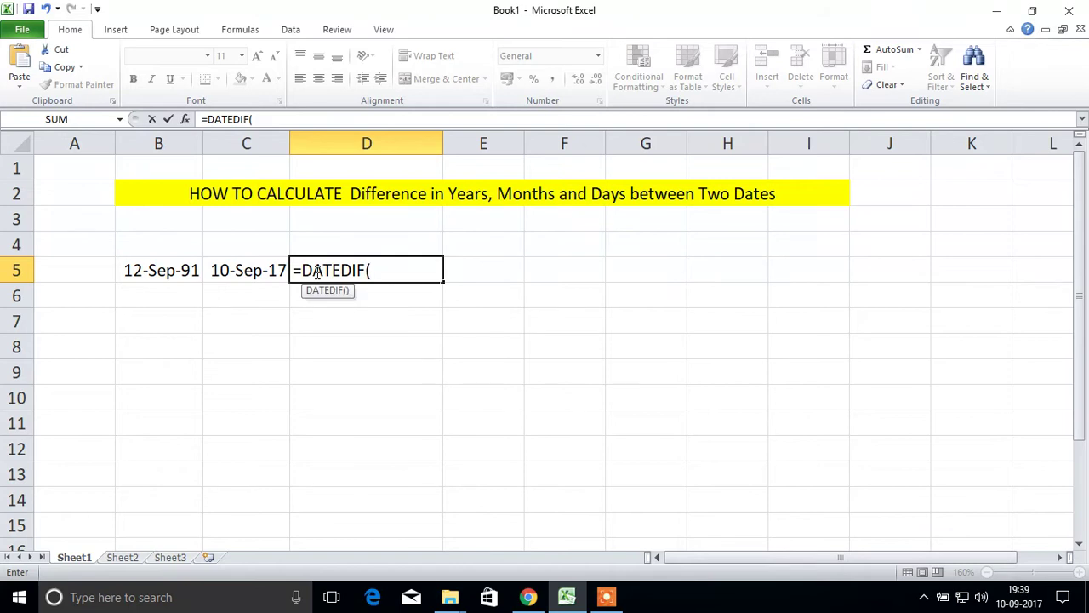
{"action": "left_click", "coordinate": [177, 270]}
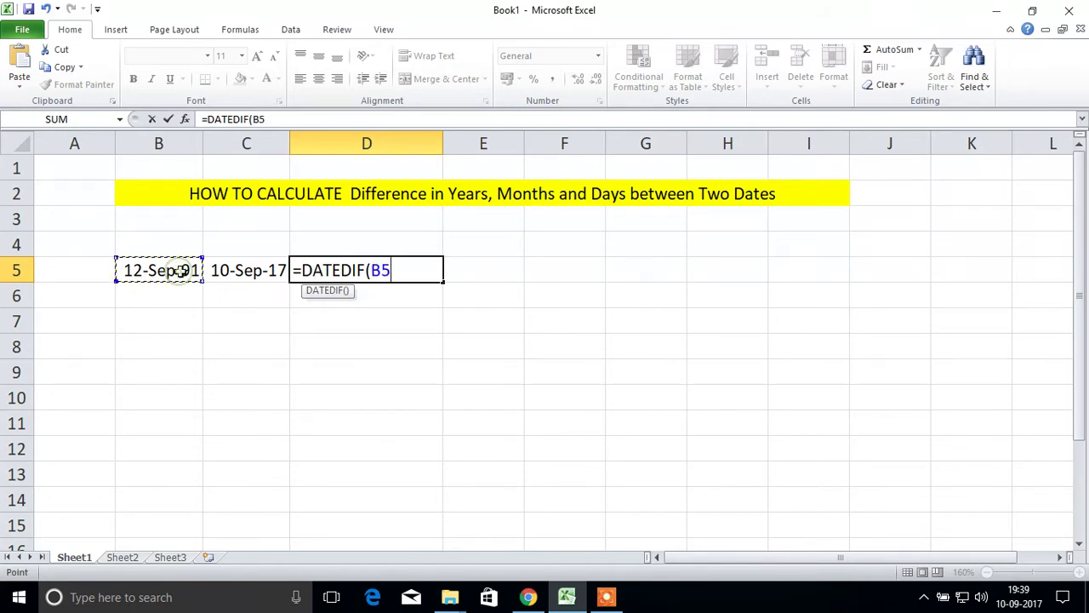
{"action": "type", "text": ","}
{"action": "left_click", "coordinate": [261, 270]}
{"action": "type", "text": ","}
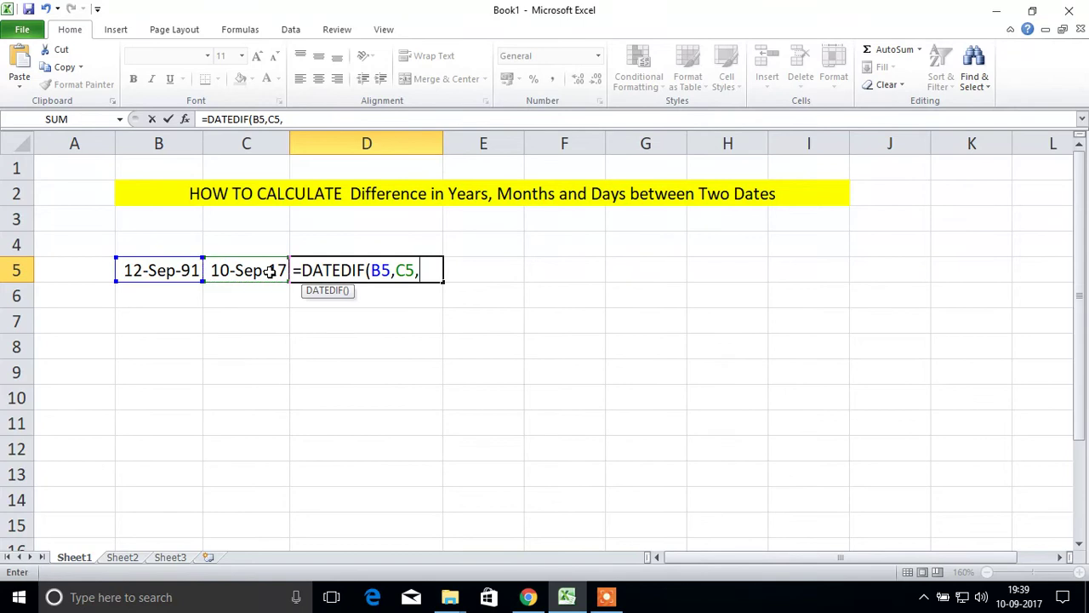
{"action": "type", "text": "\"Y\")"}
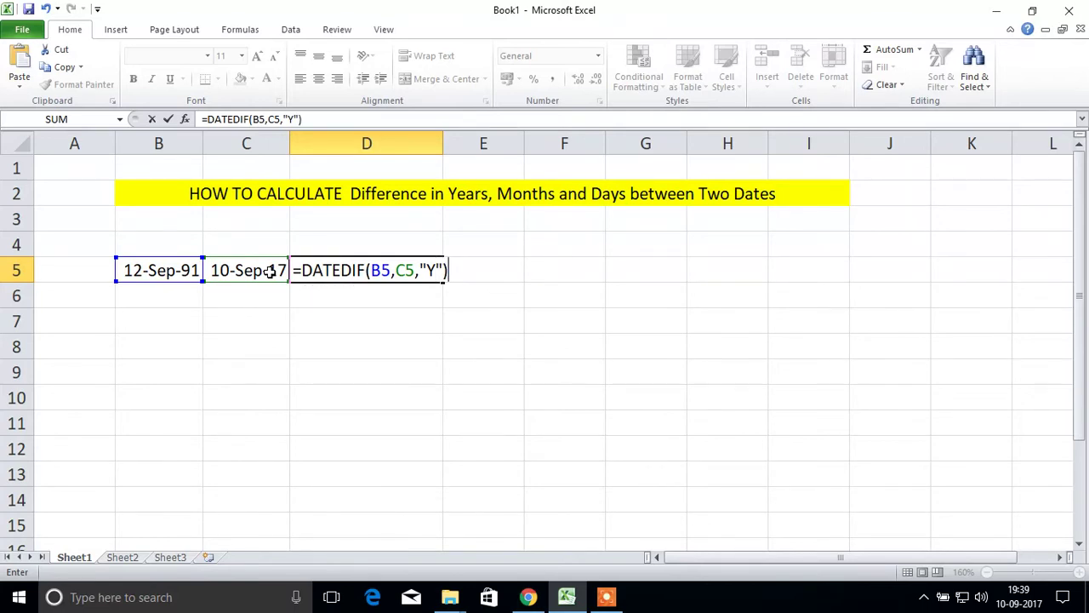
{"action": "type", "text": "&\"YEARS"}
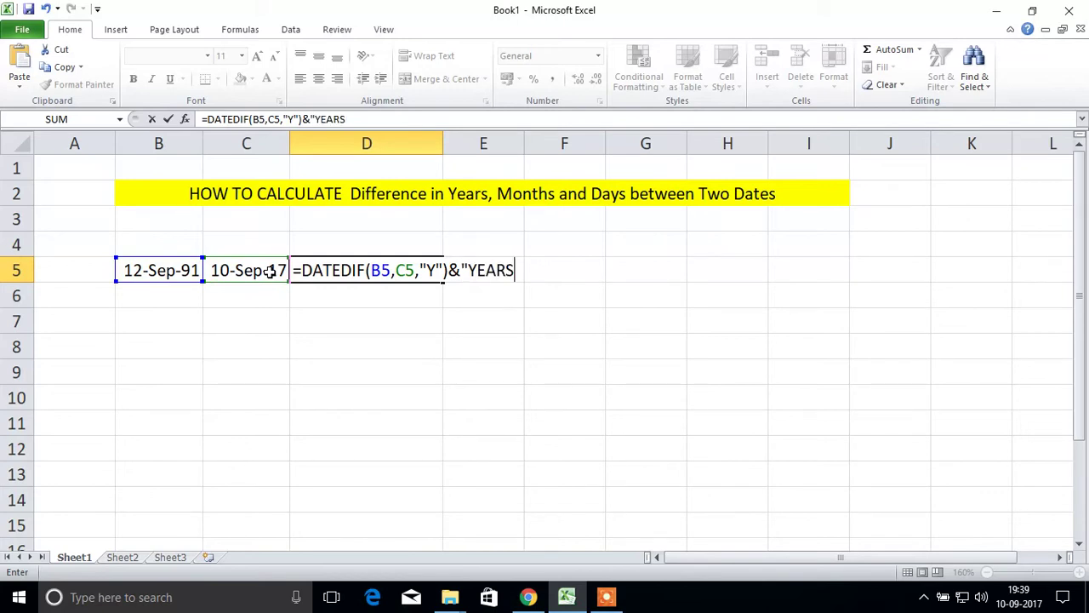
{"action": "type", "text": "\""}
{"action": "key", "text": "Return"}
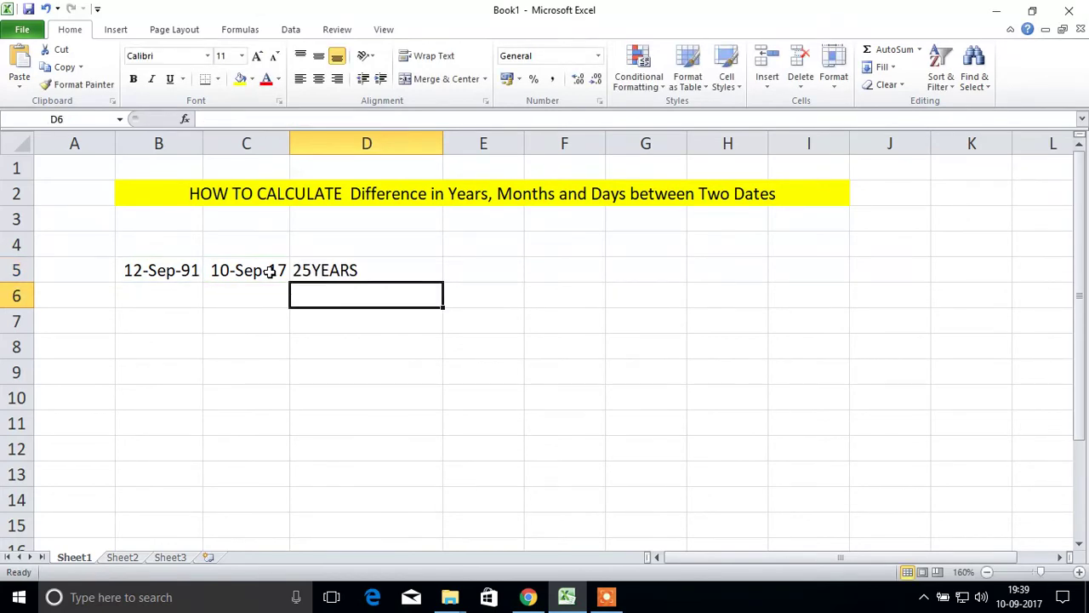
Step: Insert a space before YEARS in D5's formula label so the cell reads 25 YEARS
{"action": "left_click", "coordinate": [193, 271]}
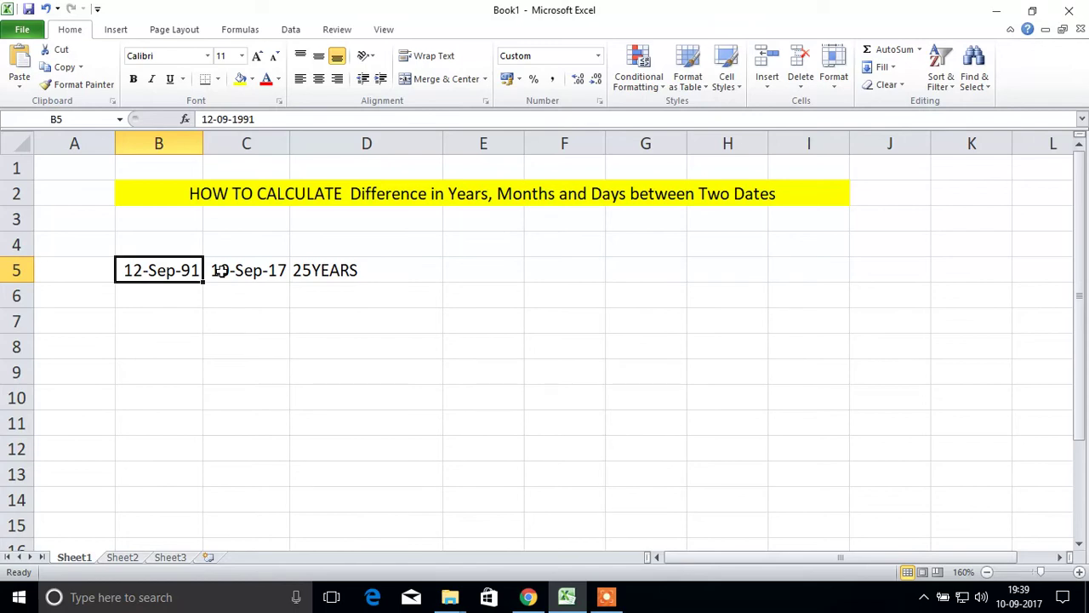
{"action": "left_click", "coordinate": [339, 270]}
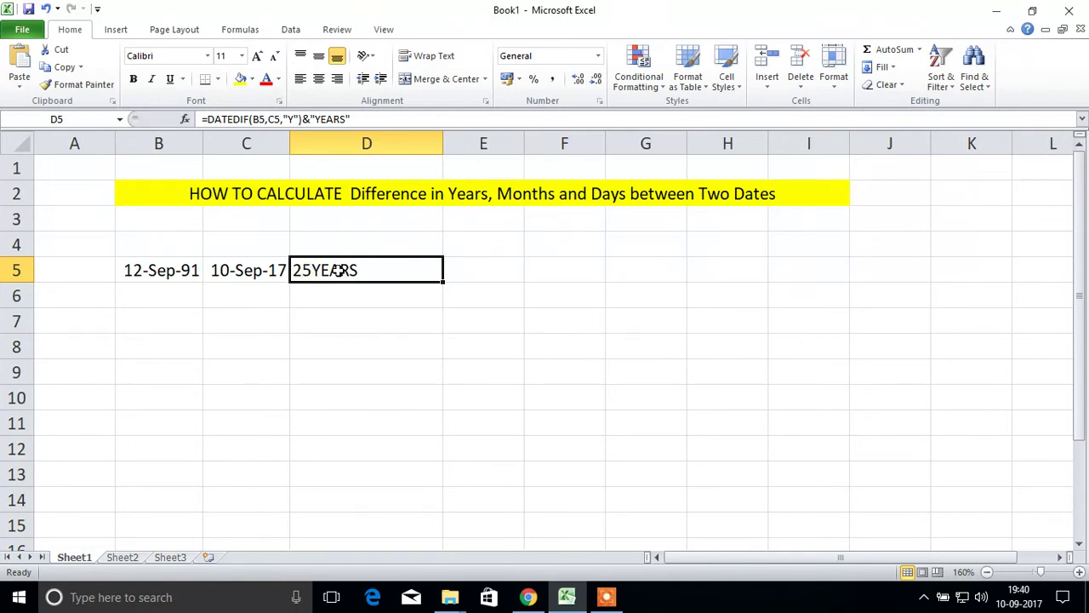
{"action": "left_click", "coordinate": [317, 119]}
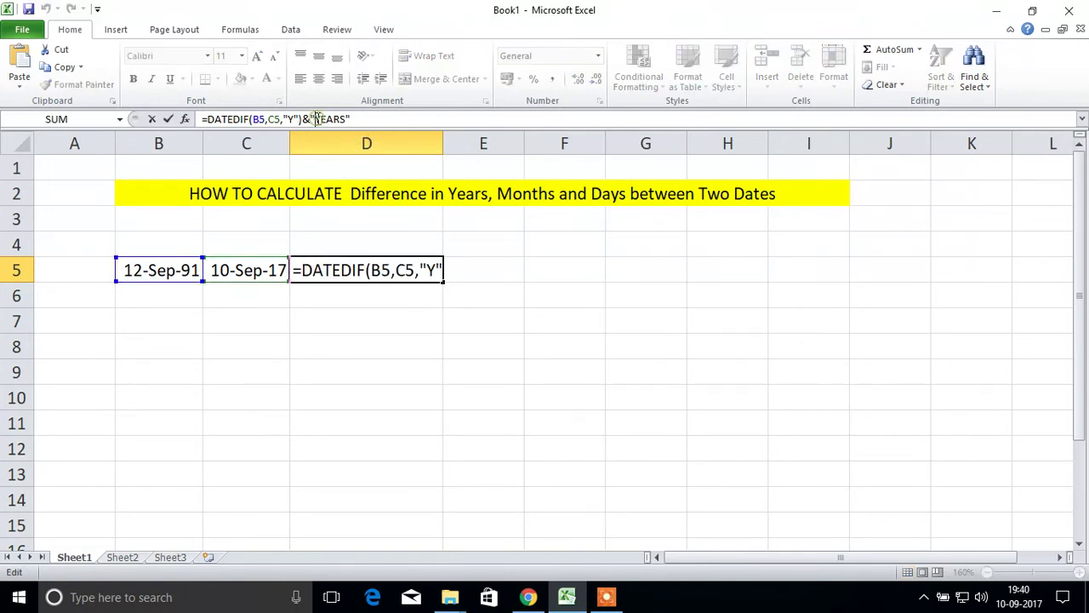
{"action": "key", "text": "Return"}
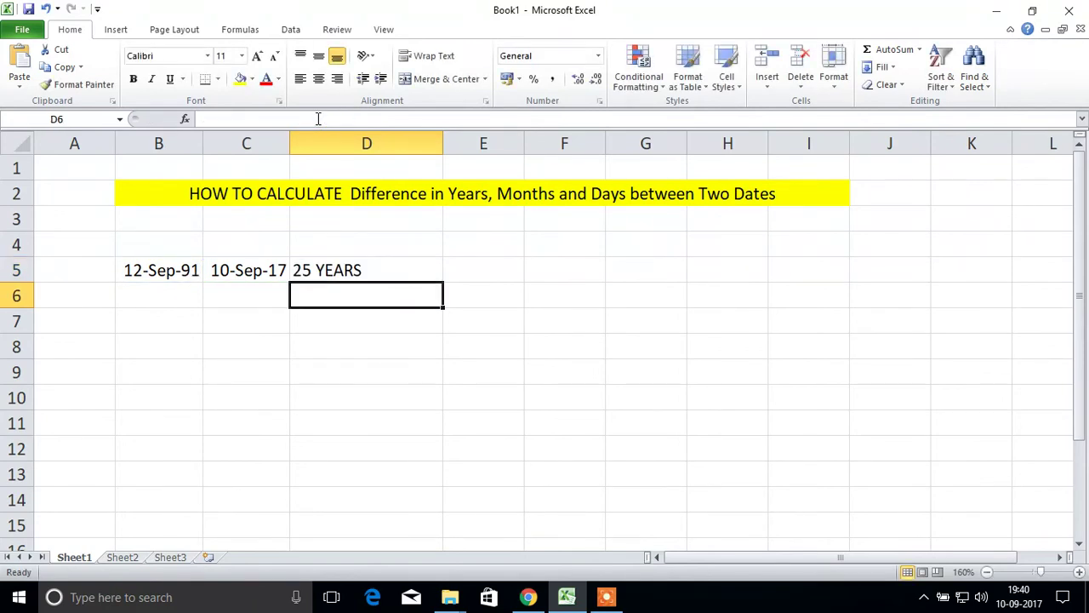
{"action": "left_click", "coordinate": [352, 269]}
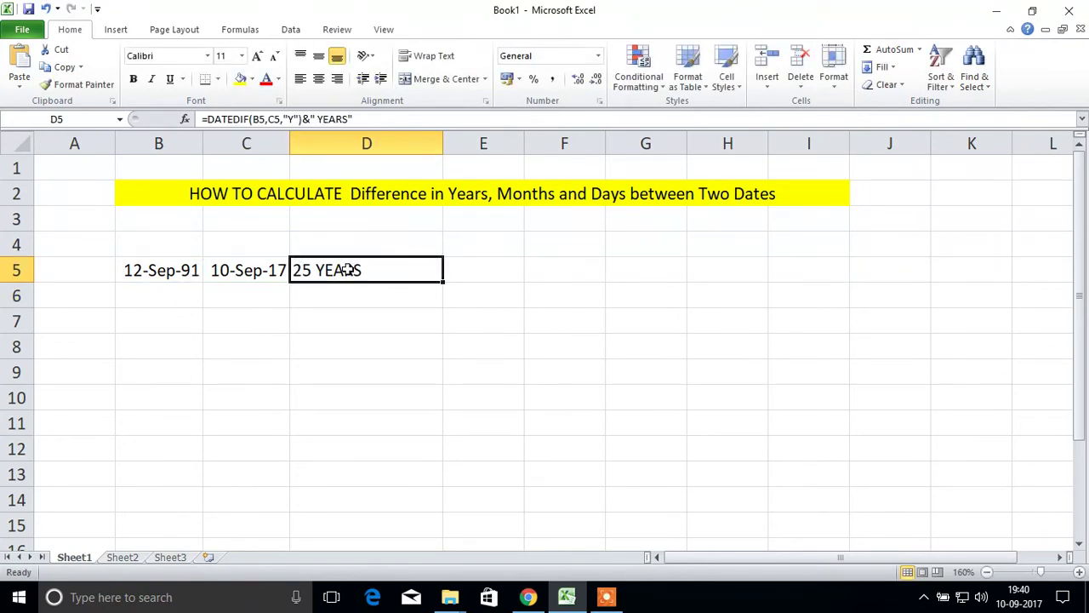
Step: Replace D5 with =DATEDIF(B5,C5,"M")&"MONTHS", showing 311MONTHS
{"action": "key", "text": "Delete"}
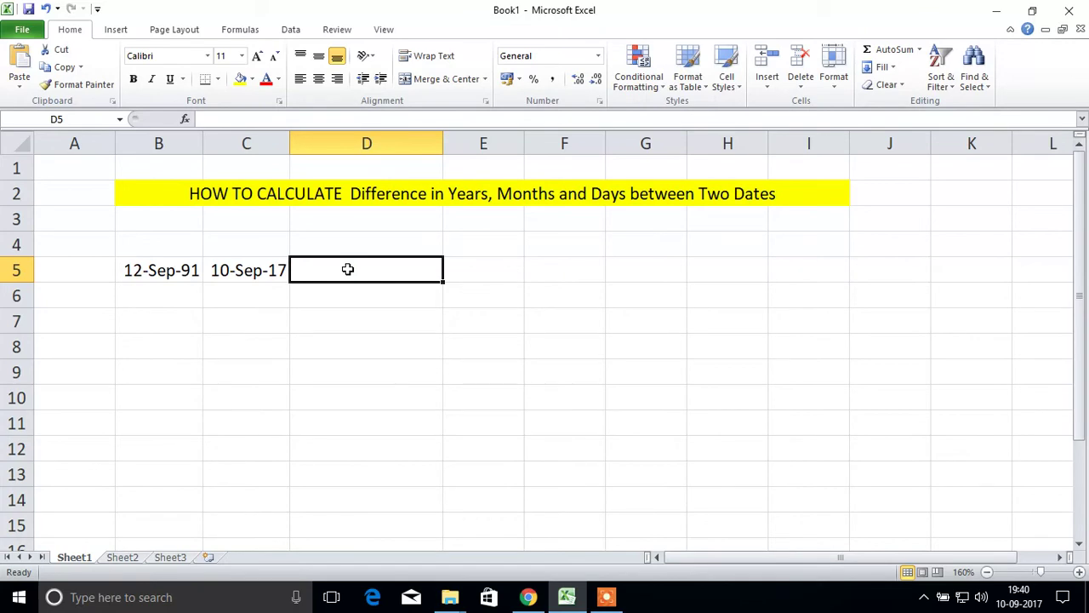
{"action": "type", "text": "="}
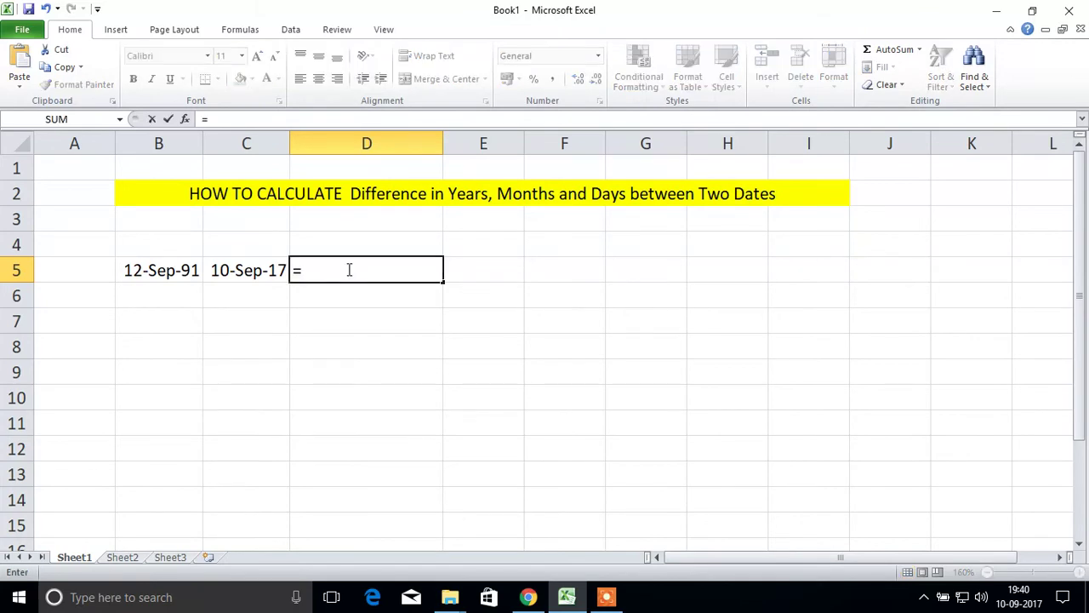
{"action": "type", "text": "DATEDIF("}
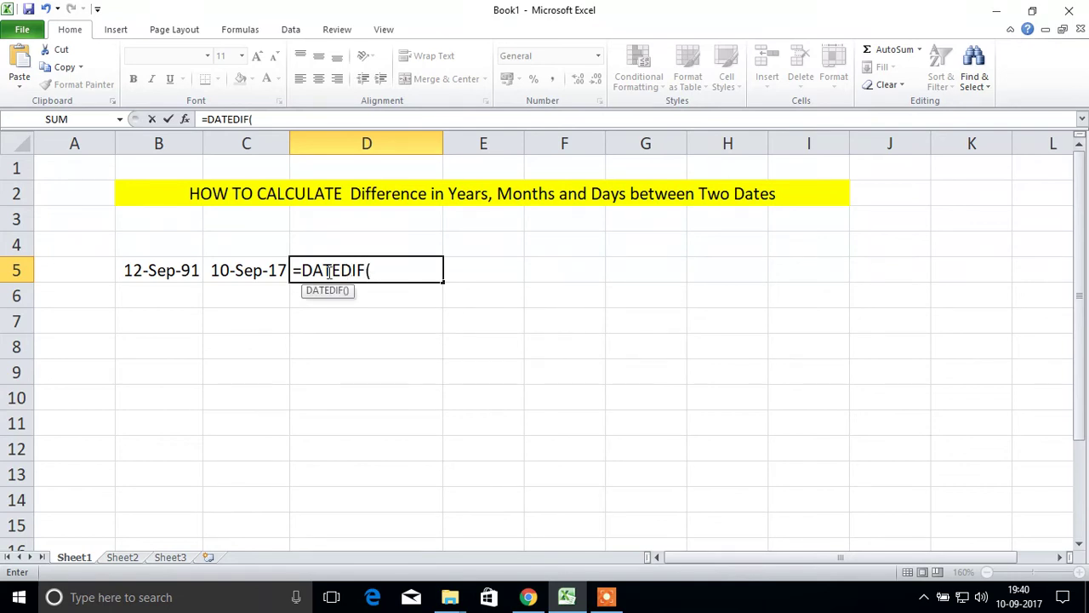
{"action": "left_click", "coordinate": [196, 264]}
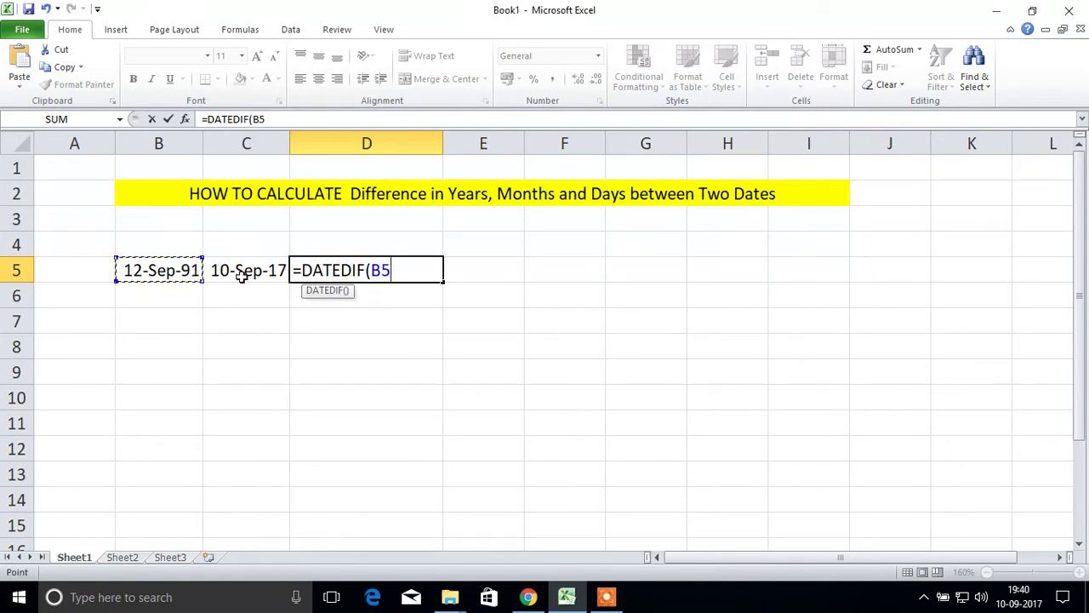
{"action": "type", "text": ","}
{"action": "left_click", "coordinate": [256, 265]}
{"action": "type", "text": ","}
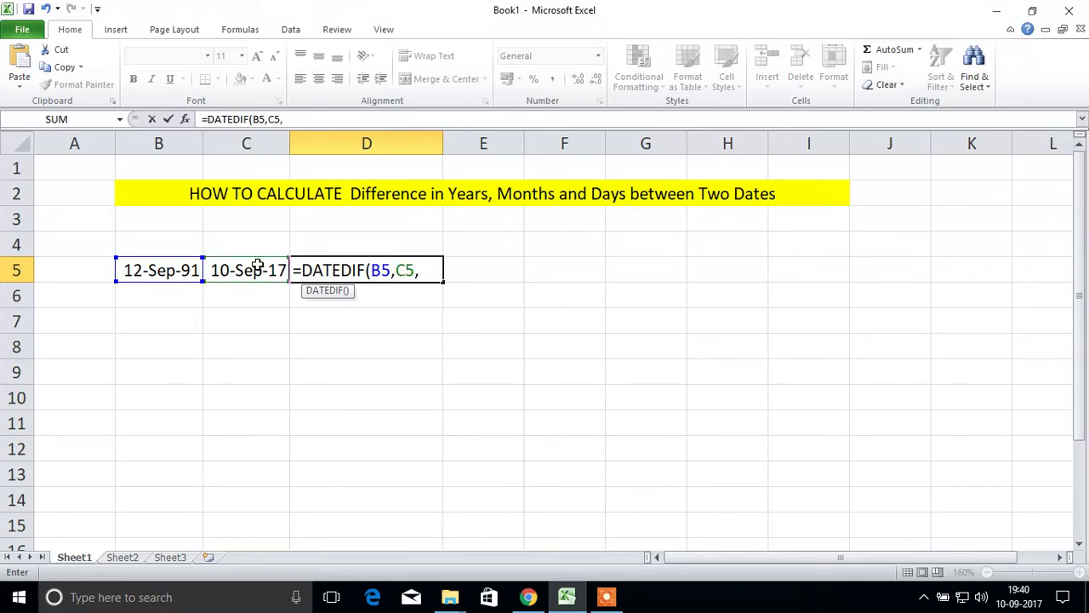
{"action": "type", "text": "\"M\")&"}
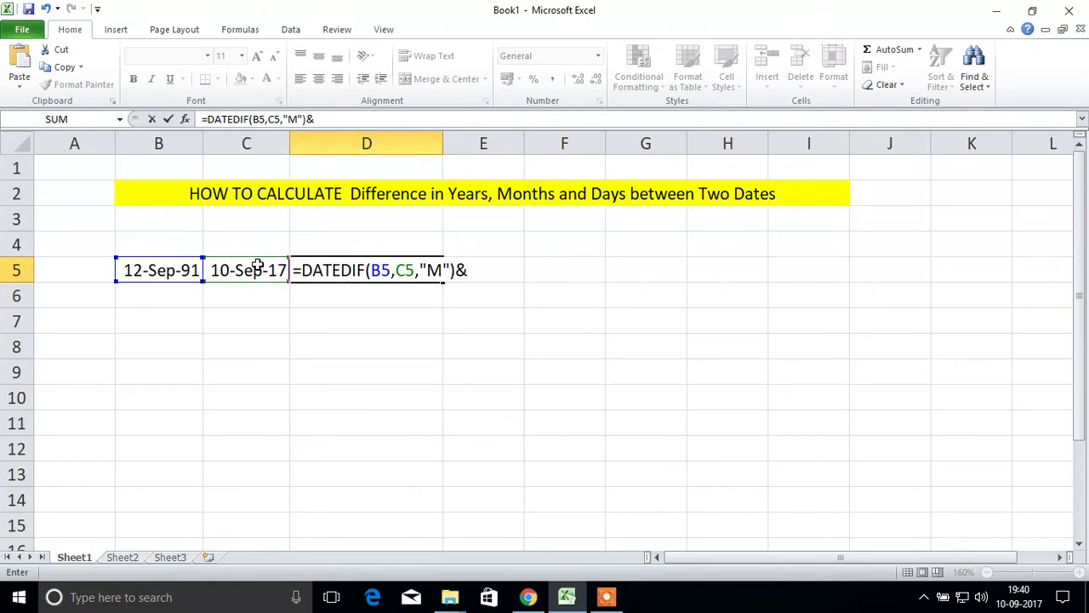
{"action": "type", "text": "\"MONTHS\""}
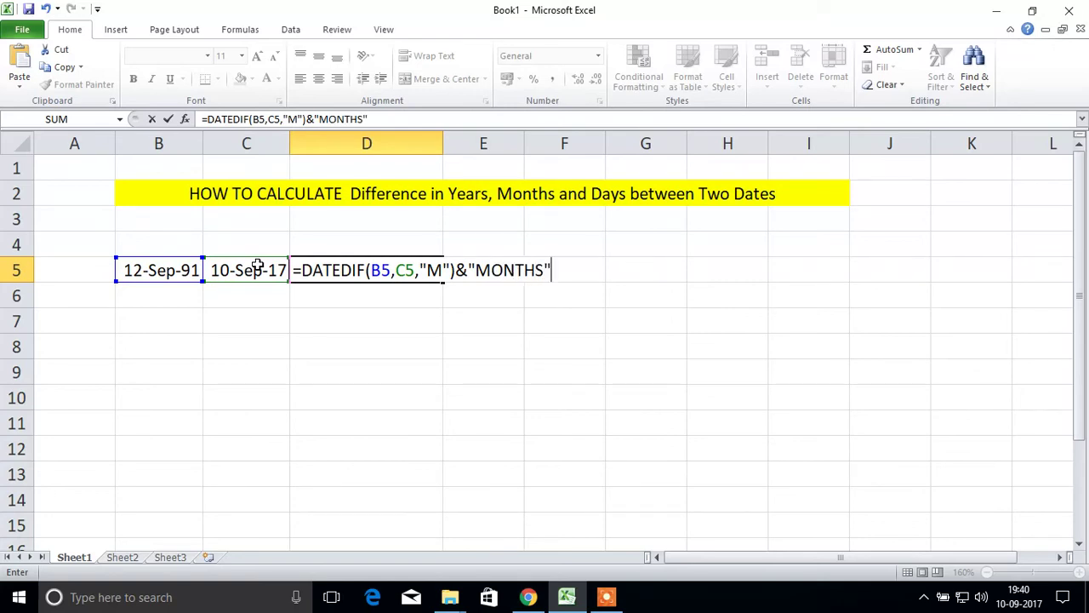
{"action": "key", "text": "Return"}
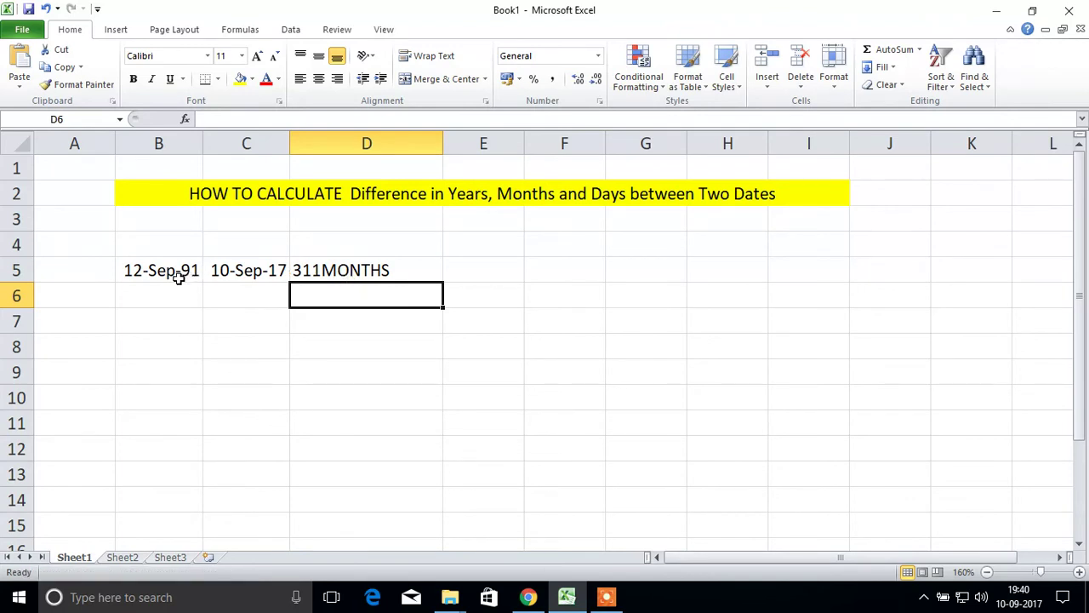
Step: Select the dates in B5:C5, then clear the months formula from D5
{"action": "left_click_drag", "start_coordinate": [169, 280], "coordinate": [241, 271]}
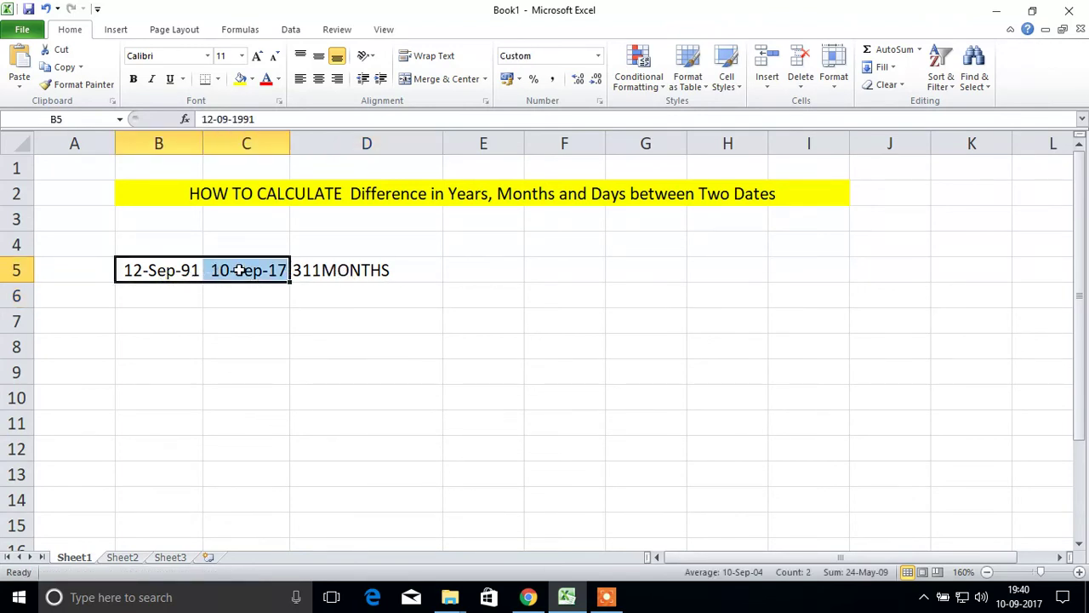
{"action": "left_click_drag", "start_coordinate": [304, 329], "coordinate": [336, 272]}
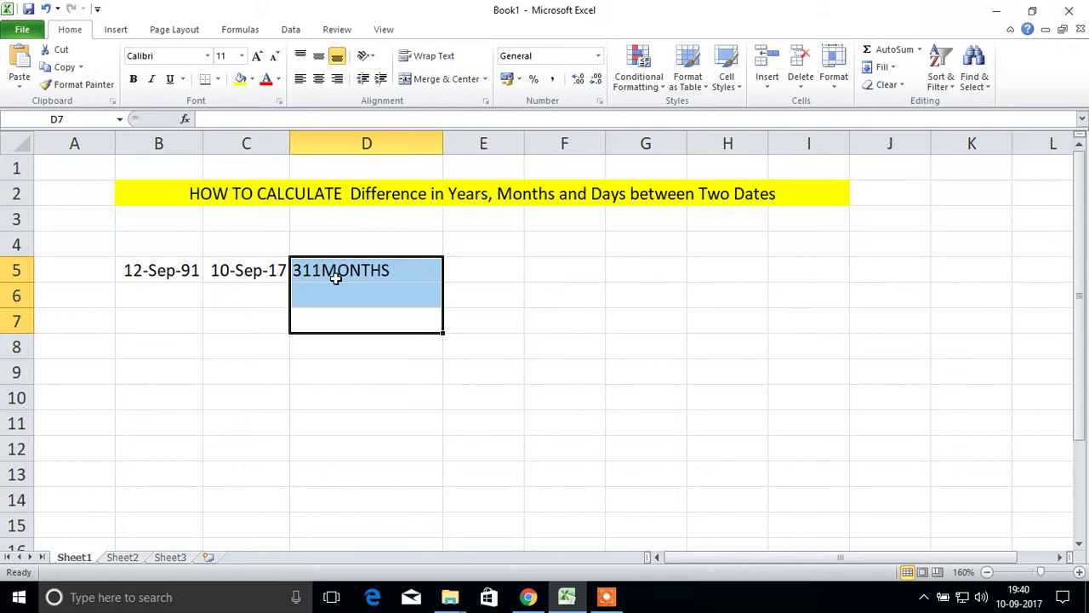
{"action": "left_click", "coordinate": [391, 343]}
{"action": "left_click", "coordinate": [362, 270]}
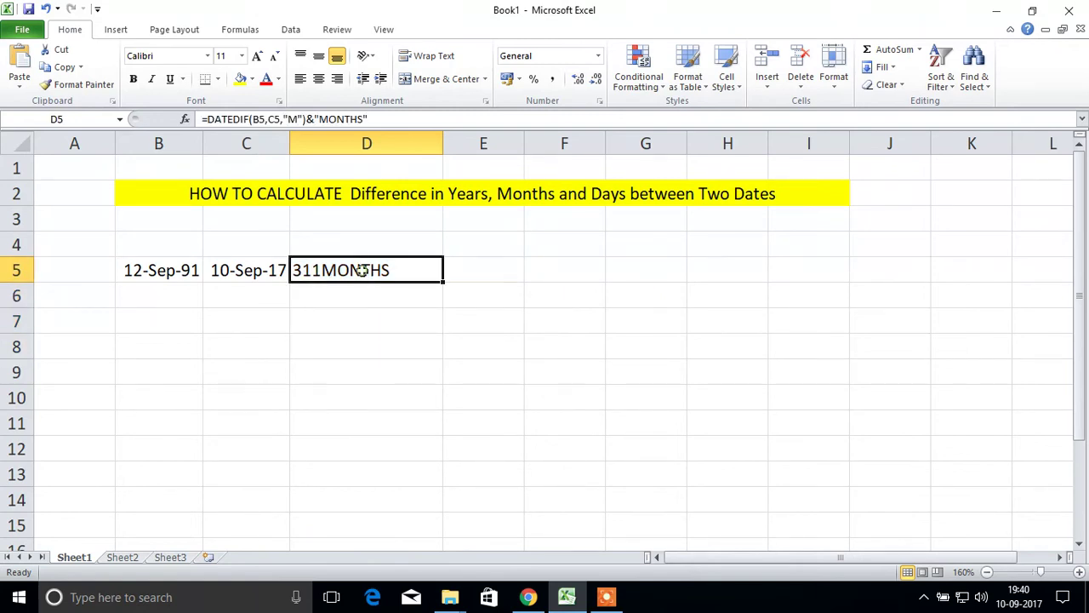
{"action": "key", "text": "Delete"}
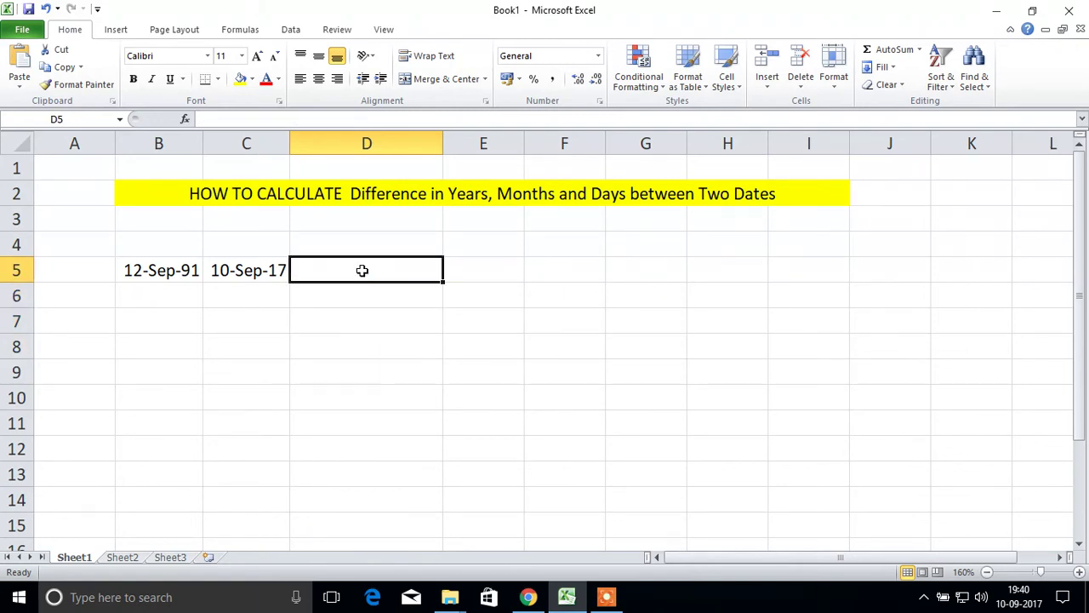
Step: Enter =DATEDIF(B5,C5,"D")&"DAYS" in D5, fixing the DAYE typo, to show 9495DAYS
{"action": "type", "text": "=DAT"}
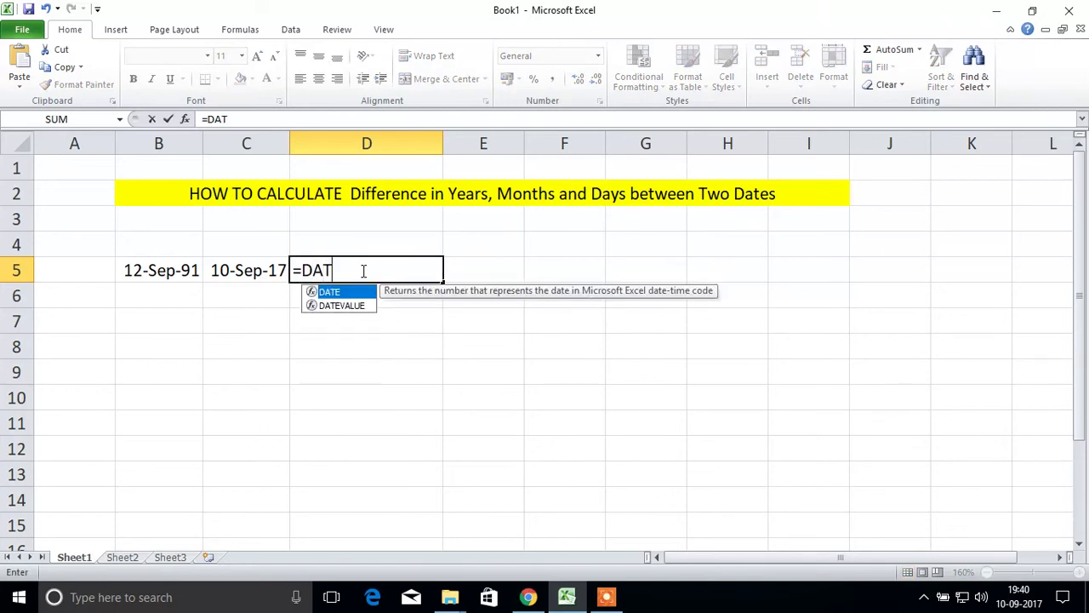
{"action": "type", "text": "EDIF("}
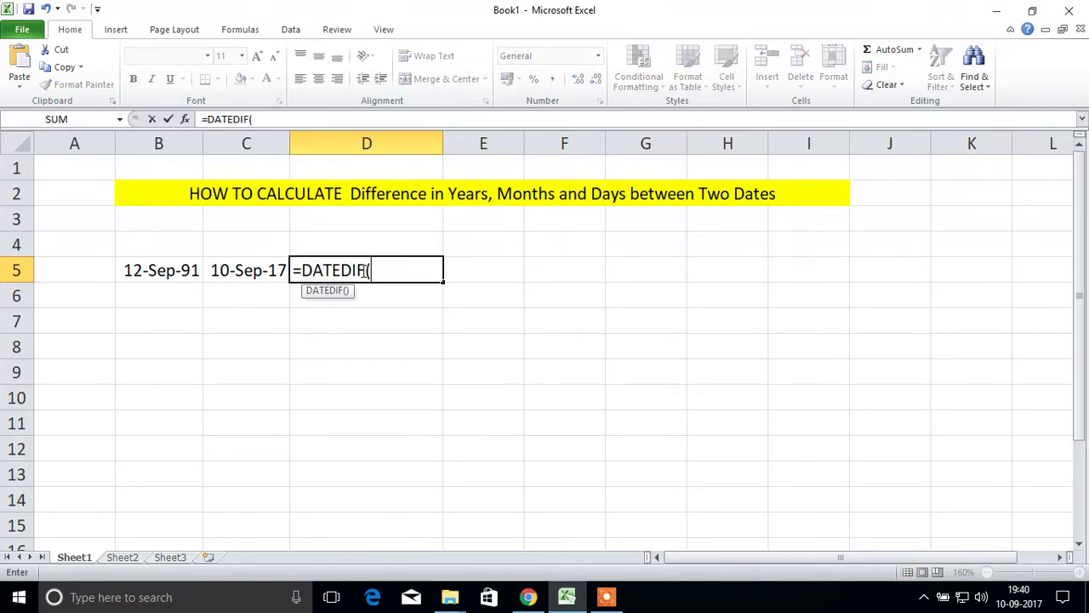
{"action": "left_click", "coordinate": [189, 272]}
{"action": "type", "text": ","}
{"action": "left_click", "coordinate": [226, 271]}
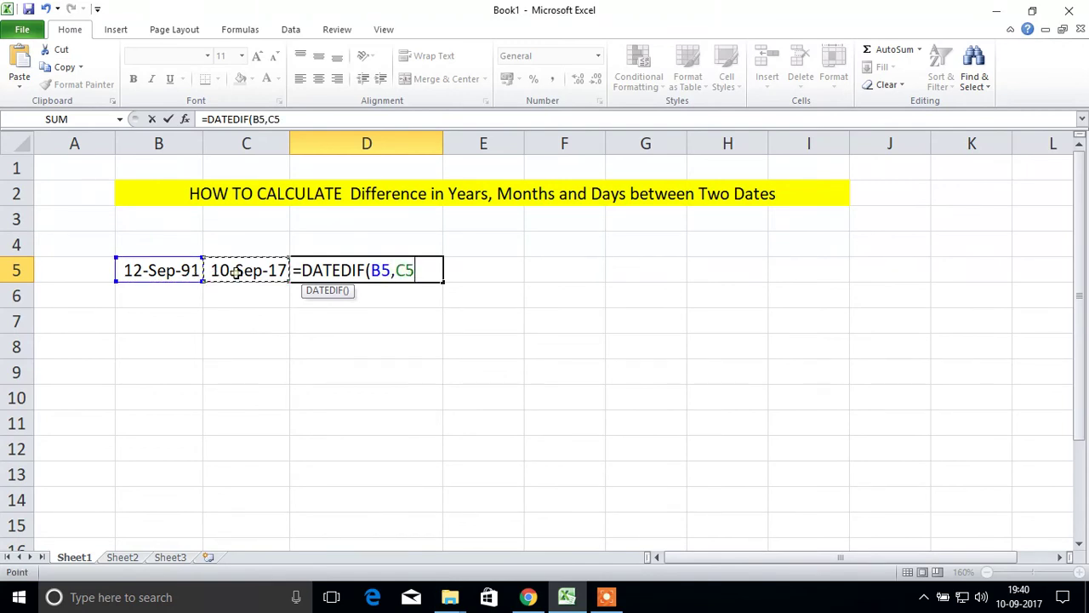
{"action": "type", "text": ",\"D"}
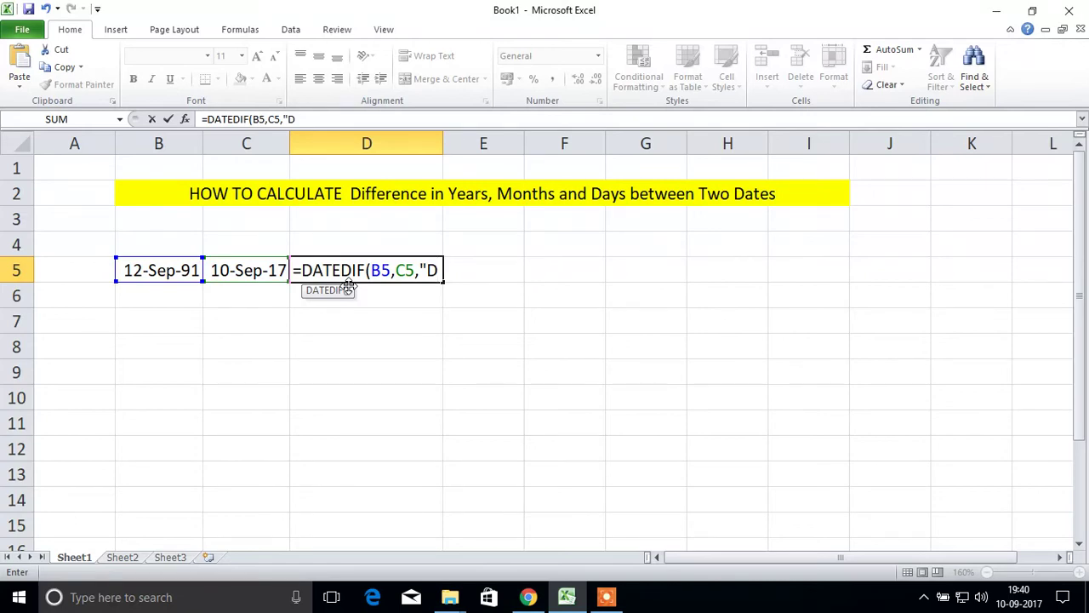
{"action": "type", "text": "\")&\"DAYE"}
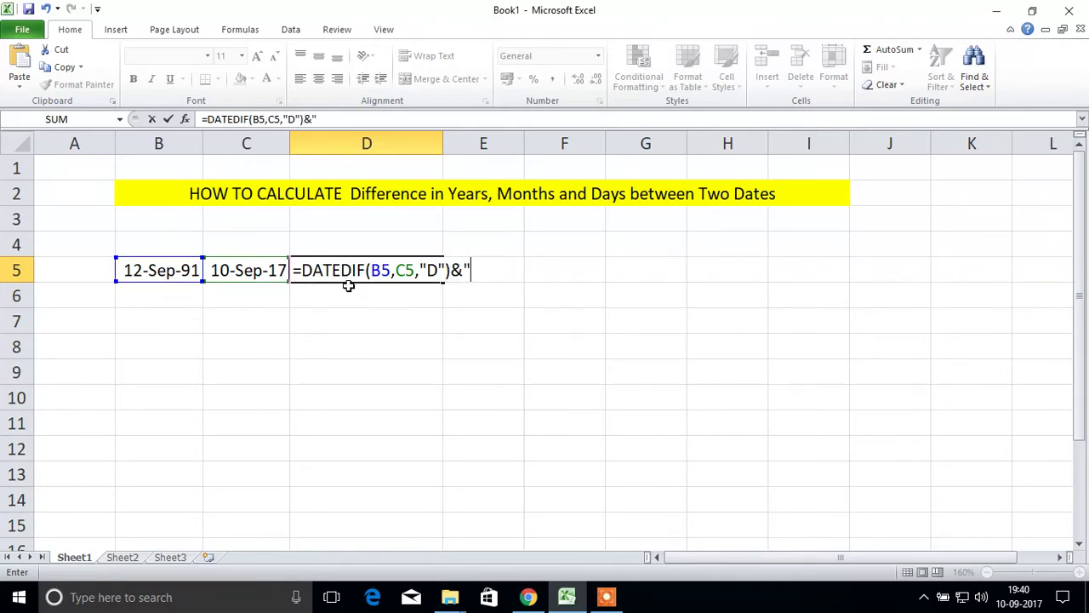
{"action": "key", "text": "BackSpace"}
{"action": "type", "text": "S\""}
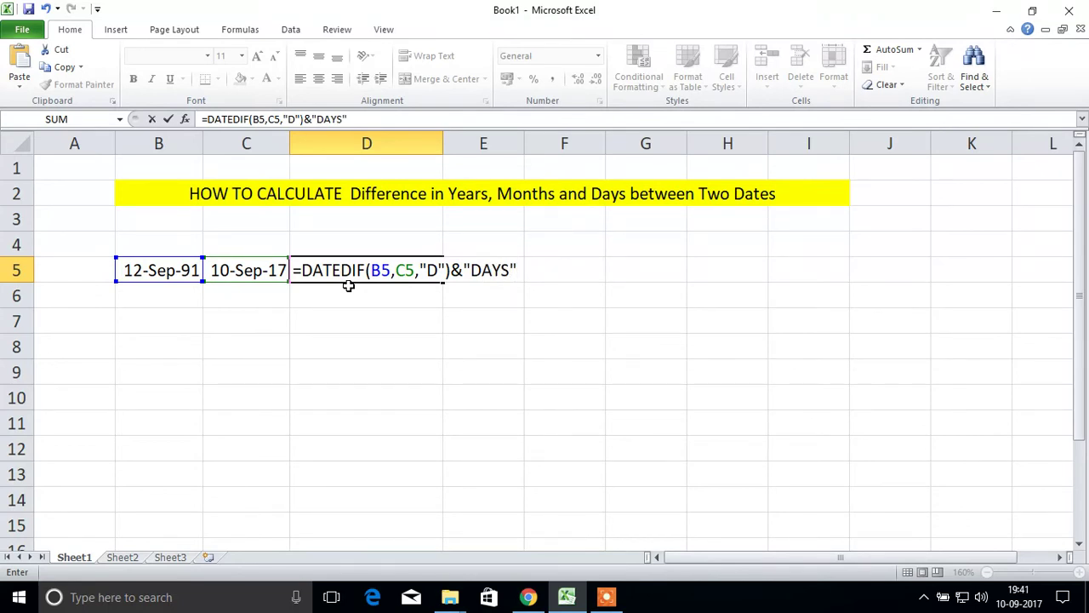
{"action": "key", "text": "Return"}
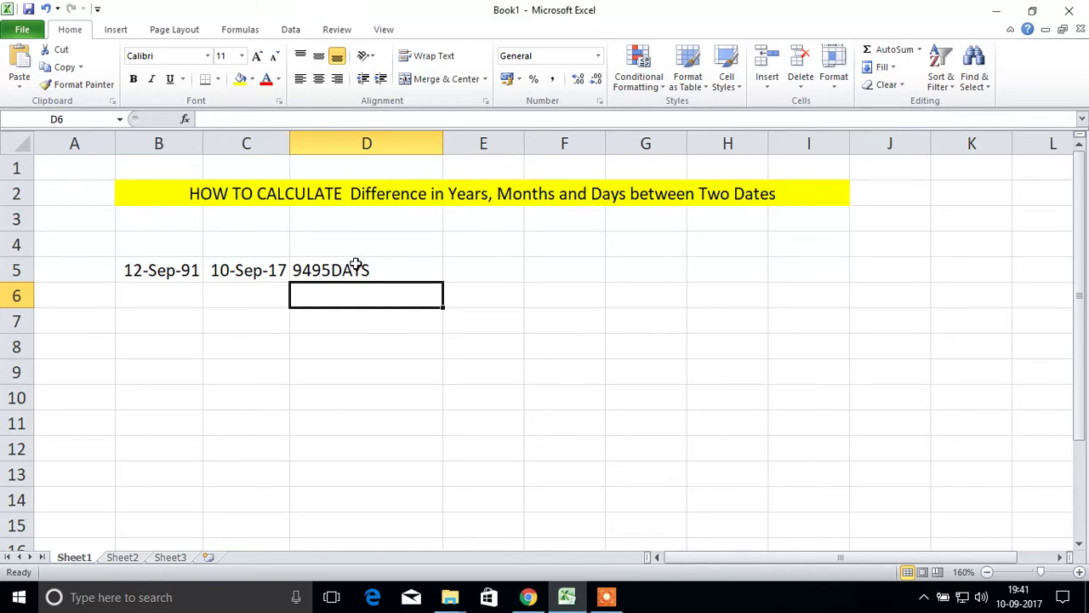
{"action": "left_click", "coordinate": [356, 264]}
Step: Clear D5 and start =DATEDIF(B5,C5,"Y")&"YEARS"&DATEDIF( as a combined formula
{"action": "key", "text": "Delete"}
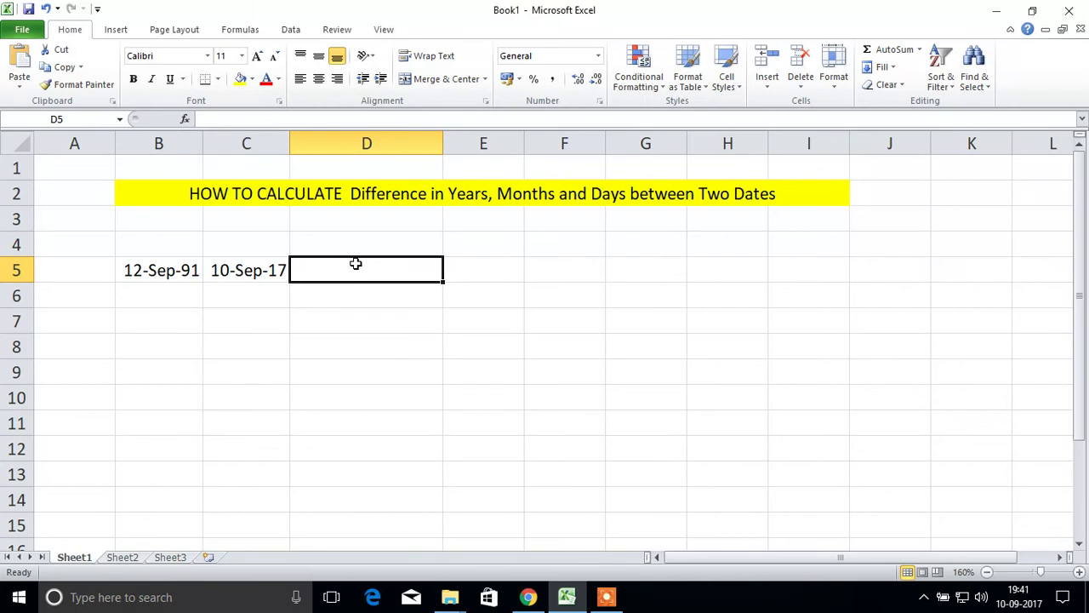
{"action": "type", "text": "=DATE"}
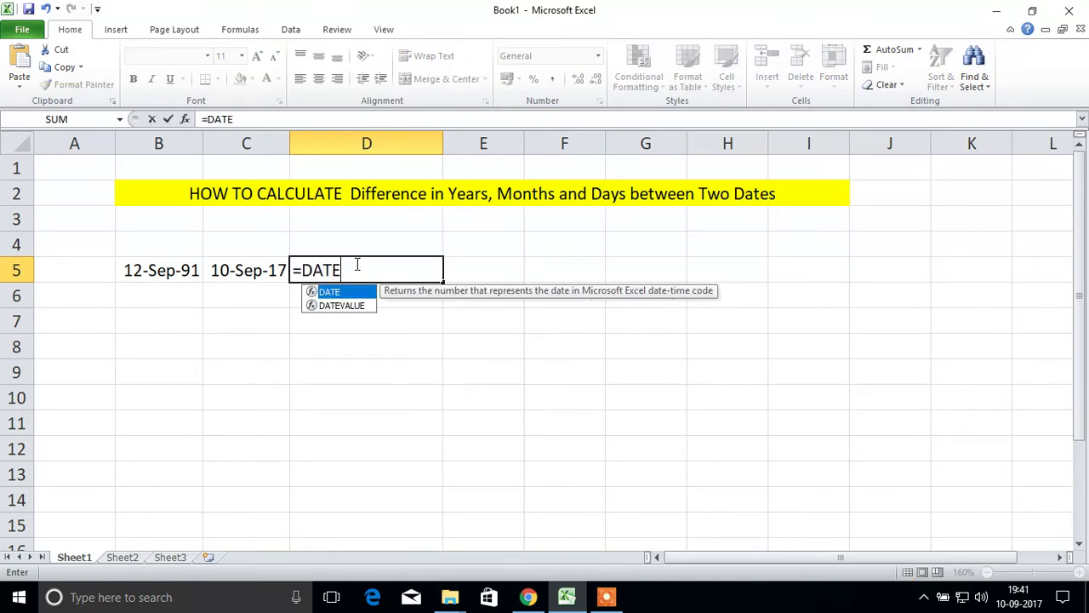
{"action": "type", "text": "DIF("}
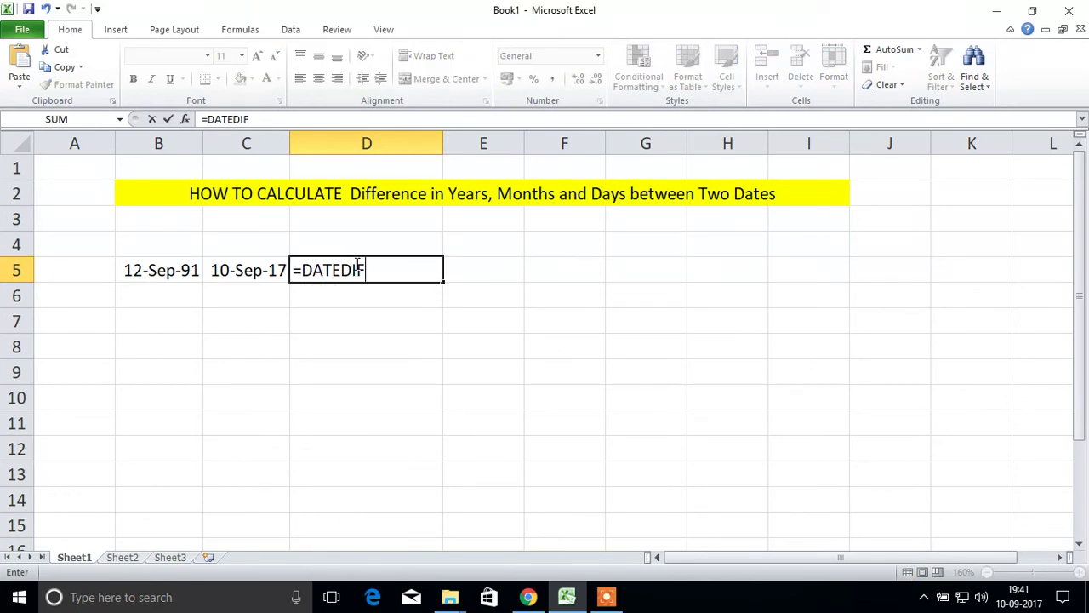
{"action": "left_click", "coordinate": [177, 270]}
{"action": "type", "text": ","}
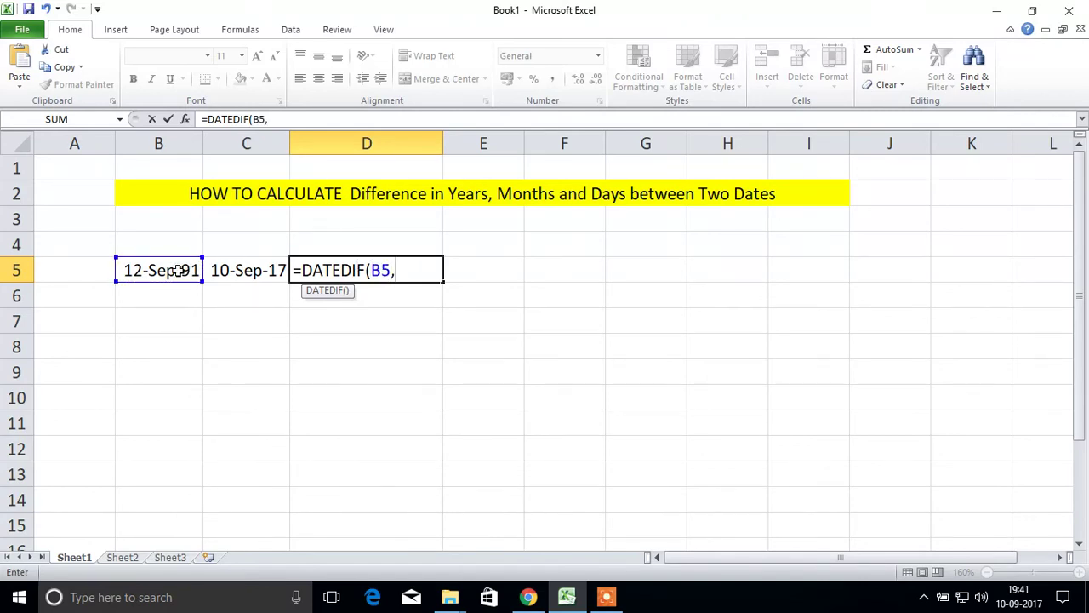
{"action": "left_click", "coordinate": [243, 272]}
{"action": "type", "text": ",\"Y\""}
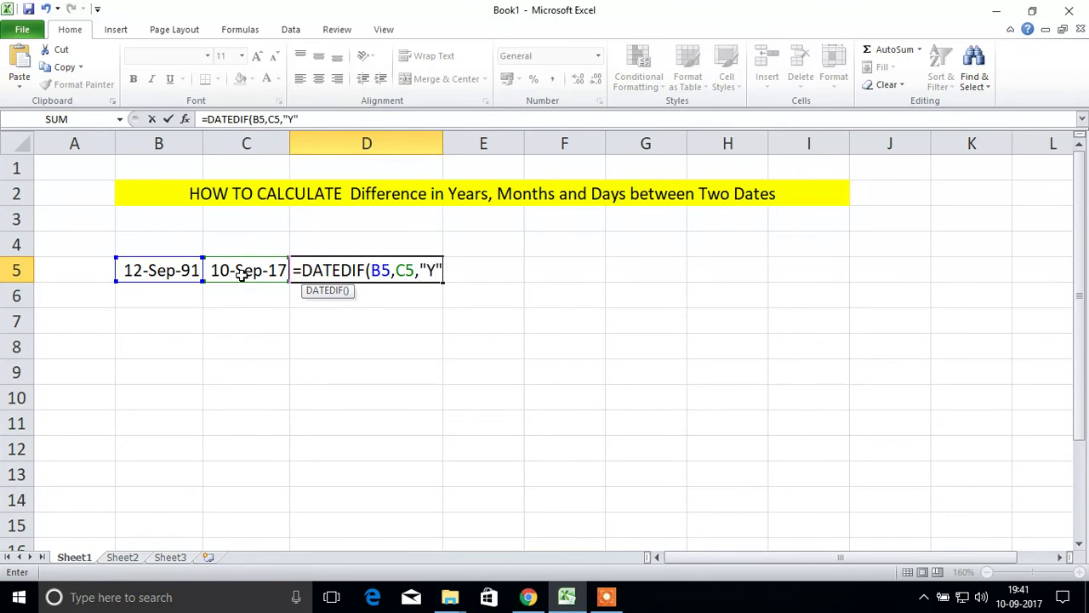
{"action": "type", "text": ")&DAT"}
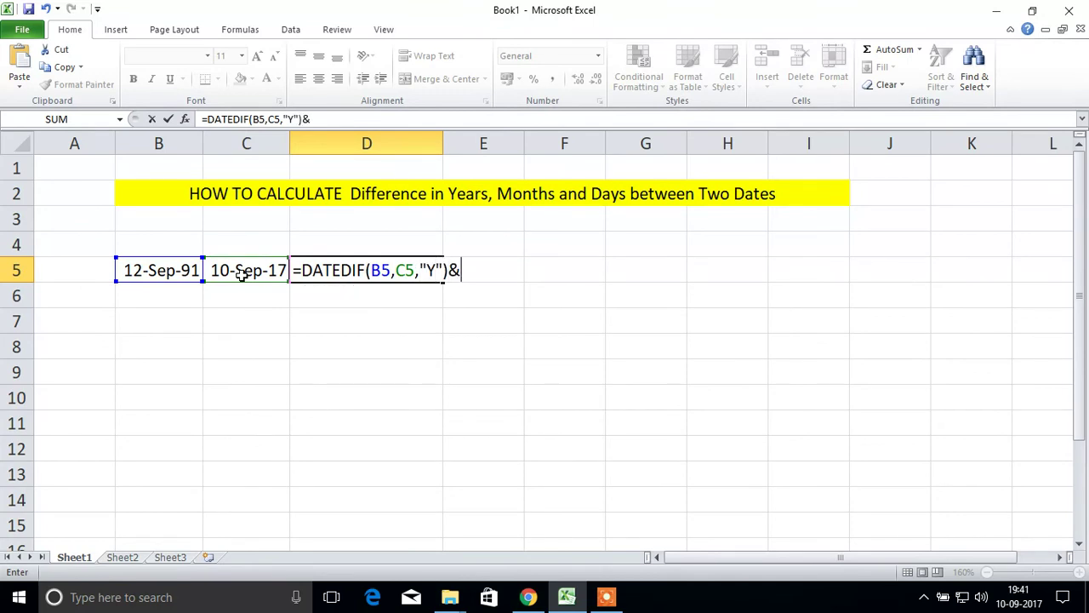
{"action": "key", "text": "BackSpace"}
{"action": "key", "text": "BackSpace"}
{"action": "key", "text": "BackSpace"}
{"action": "type", "text": "\"YEARS\""}
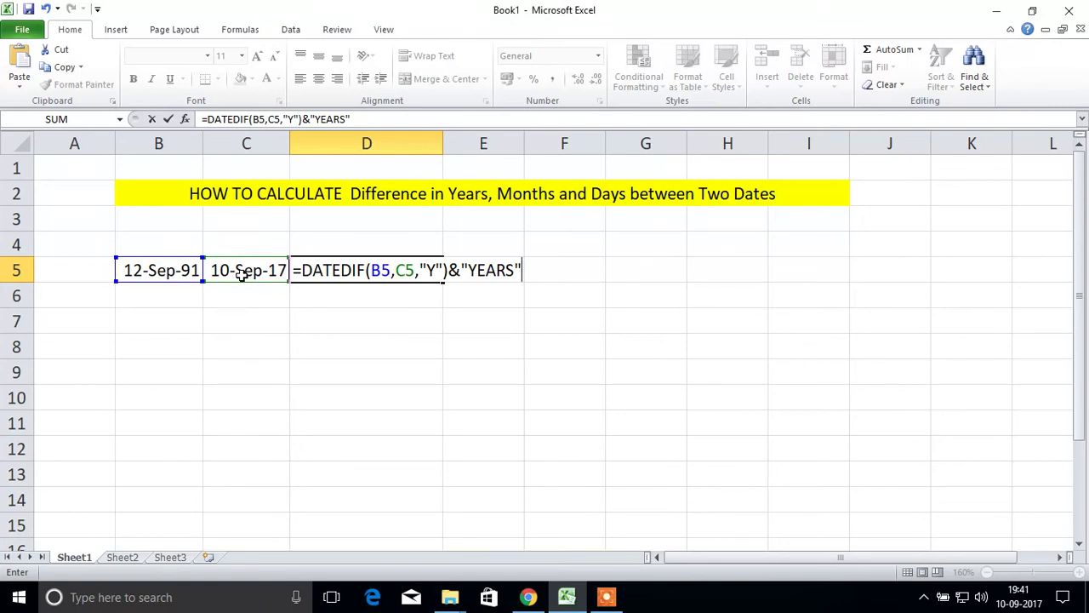
{"action": "type", "text": "&DATED"}
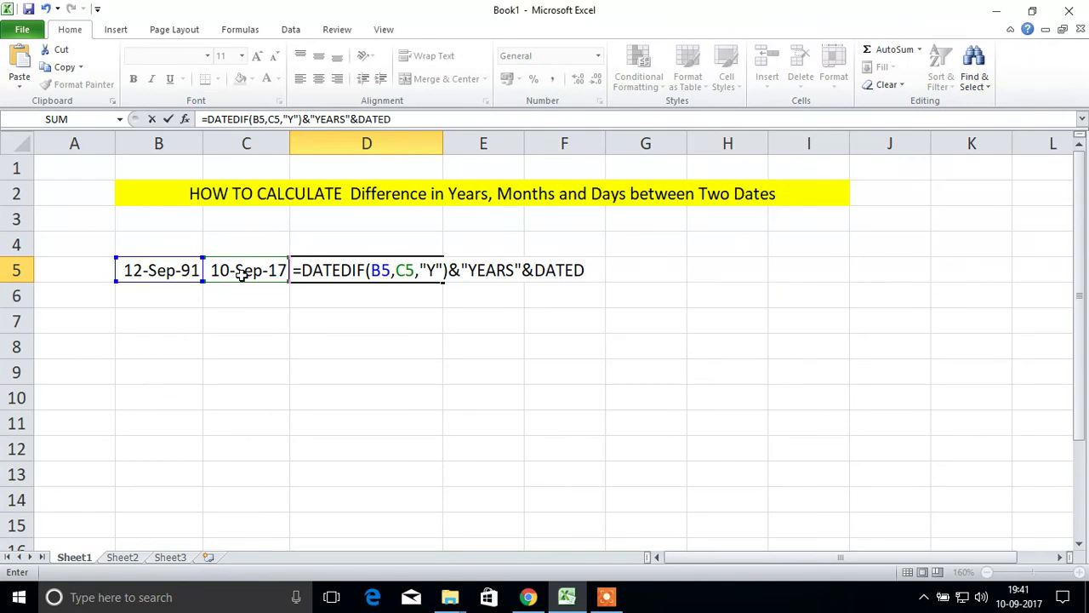
{"action": "key", "text": "BackSpace"}
{"action": "key", "text": "BackSpace"}
{"action": "key", "text": "BackSpace"}
{"action": "key", "text": "BackSpace"}
{"action": "key", "text": "BackSpace"}
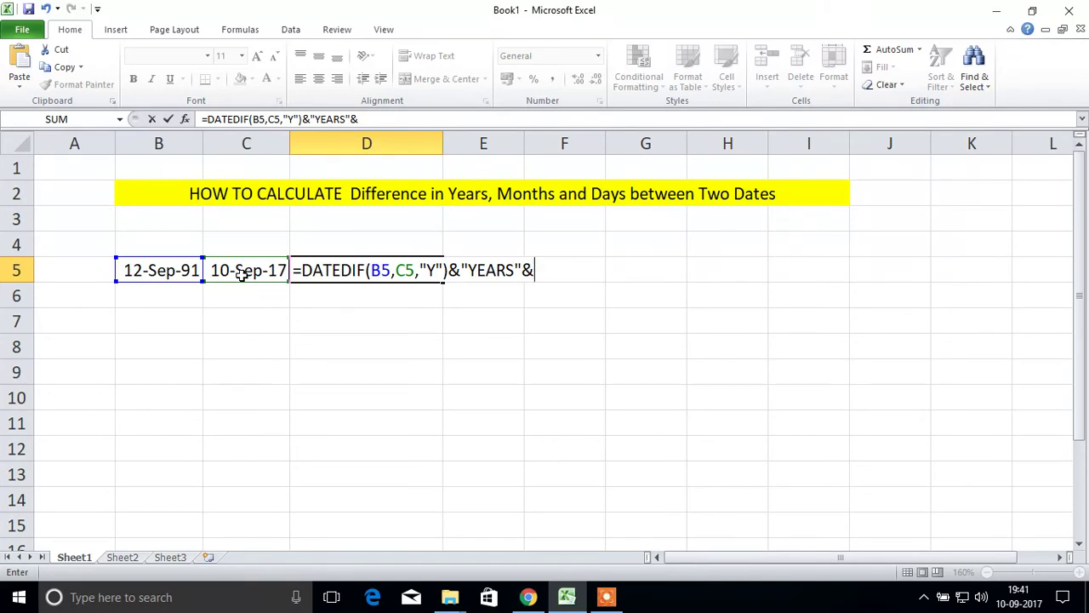
{"action": "type", "text": "DATED"}
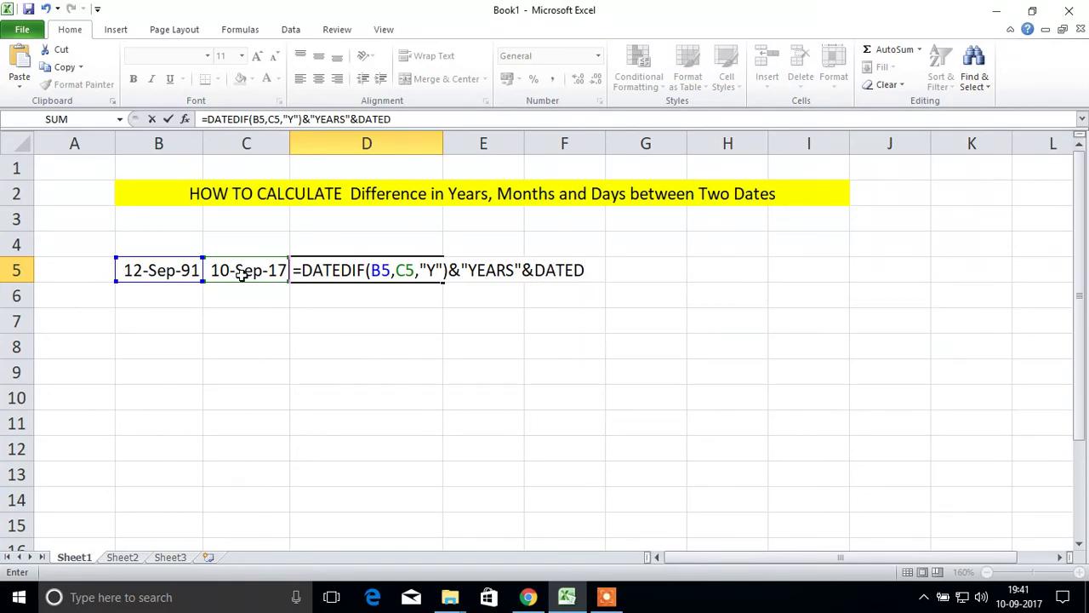
{"action": "type", "text": "IF("}
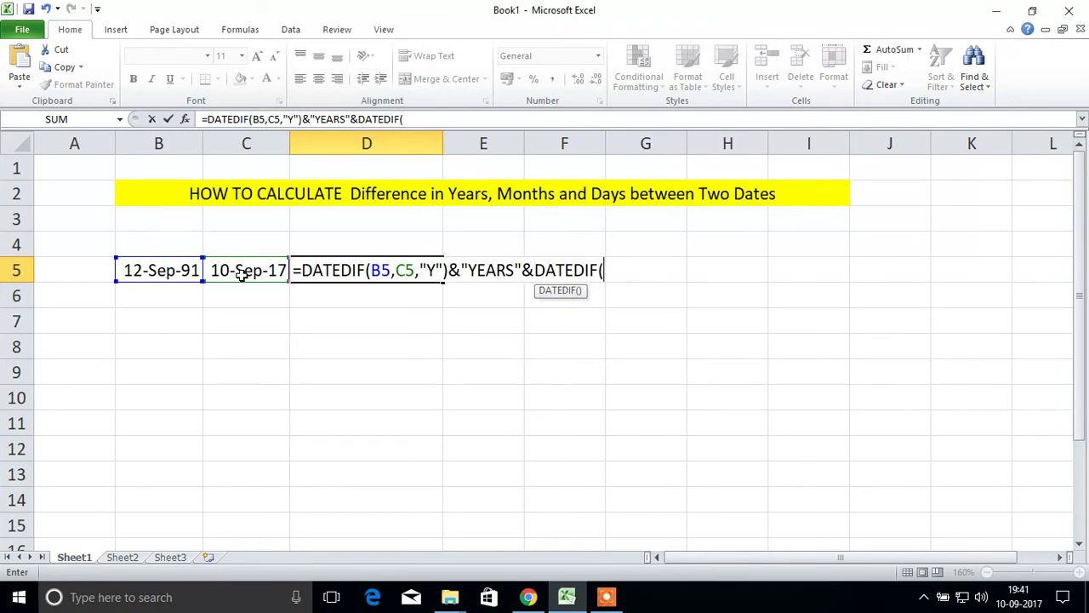
Step: Add DATEDIF(B5,C5,"YM")&"MONTHS" to the formula for the leftover months
{"action": "left_click", "coordinate": [152, 262]}
{"action": "type", "text": ","}
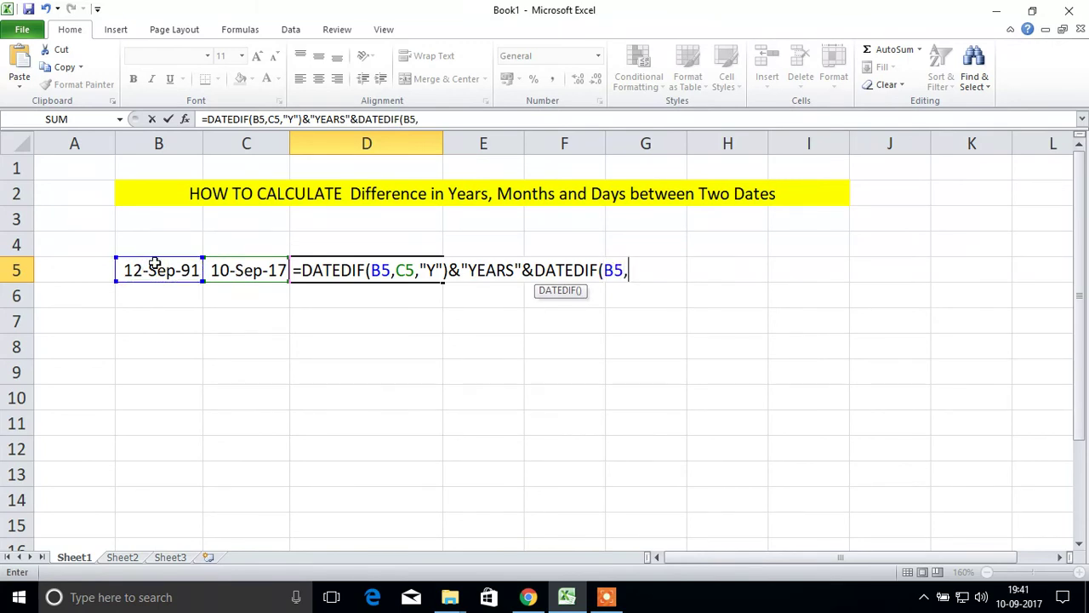
{"action": "left_click", "coordinate": [233, 270]}
{"action": "type", "text": ","}
{"action": "type", "text": "\""}
{"action": "type", "text": "Y"}
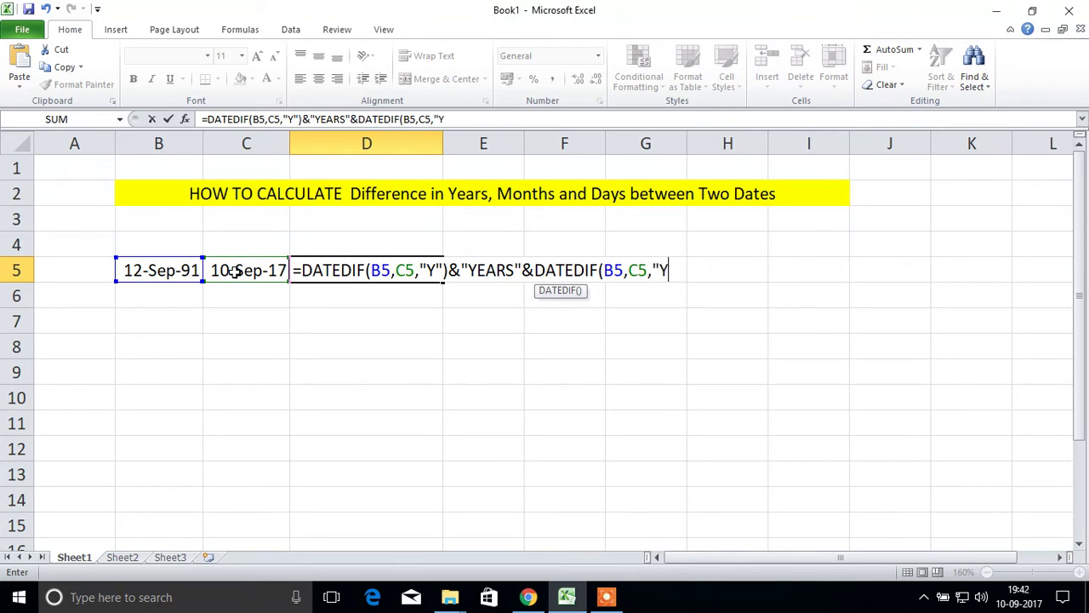
{"action": "type", "text": "M\")&\""}
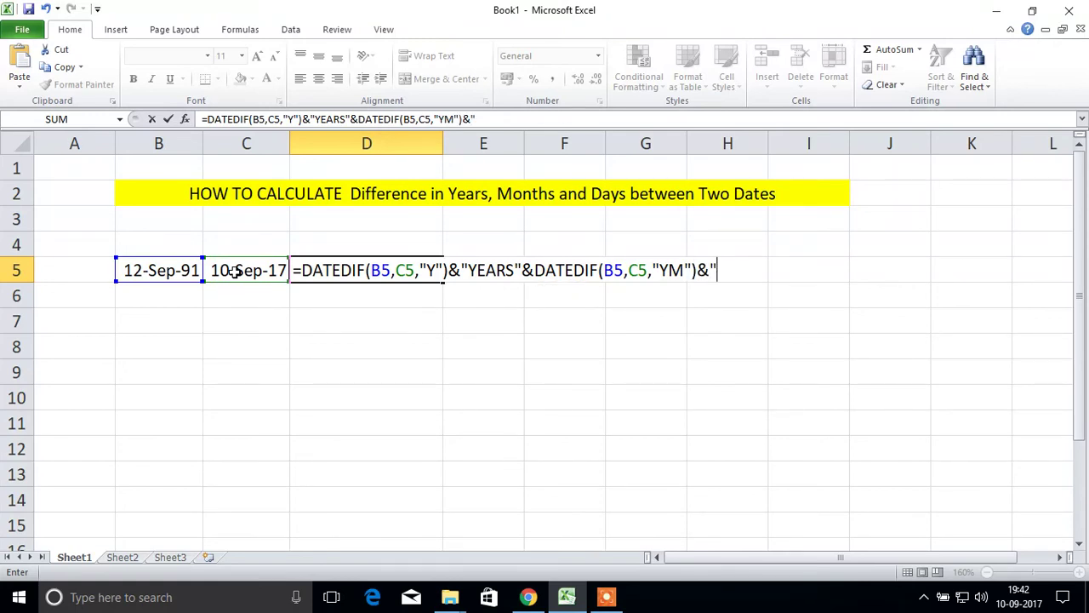
{"action": "type", "text": "MONTH"}
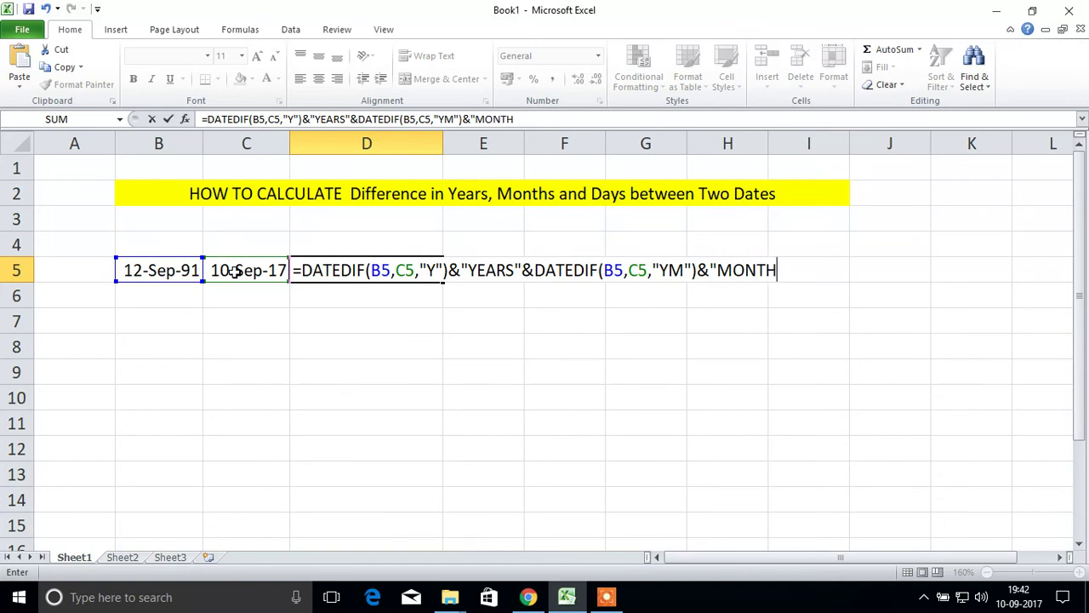
{"action": "type", "text": "S\"&DATE"}
{"action": "type", "text": "DIF"}
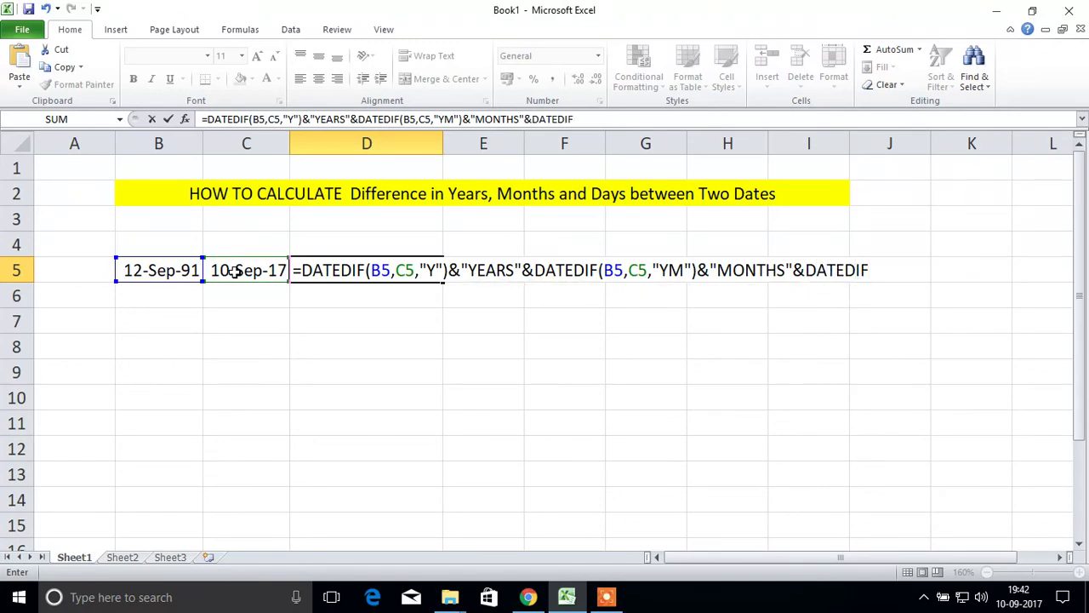
{"action": "type", "text": "("}
Step: Append the days part DATEDIF(B5,C5,"MD")&"DAYS to the formula
{"action": "left_click", "coordinate": [152, 271]}
{"action": "type", "text": ","}
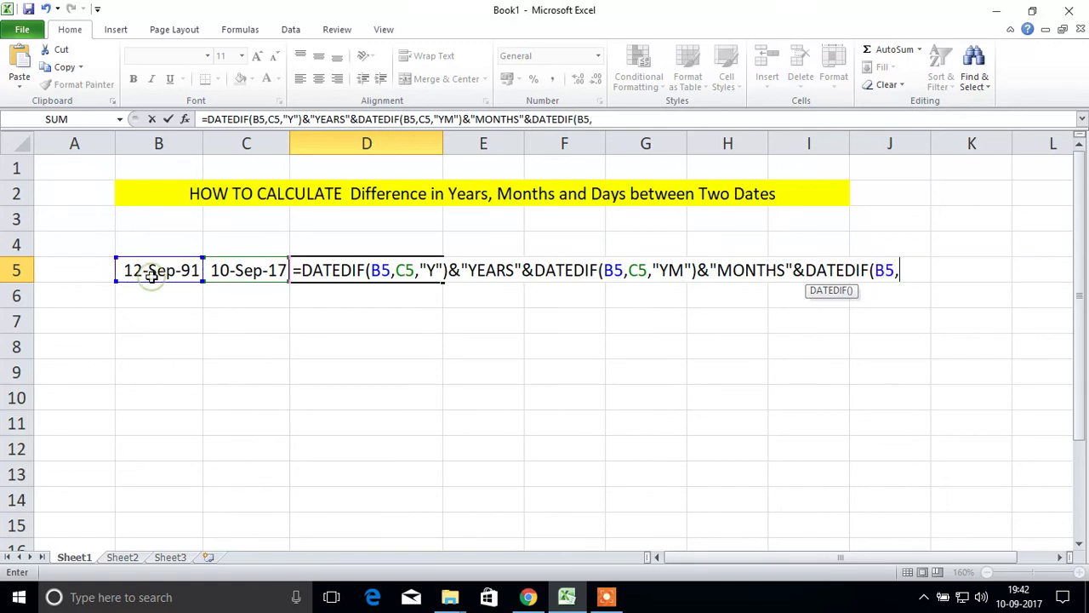
{"action": "left_click", "coordinate": [245, 271]}
{"action": "type", "text": ","}
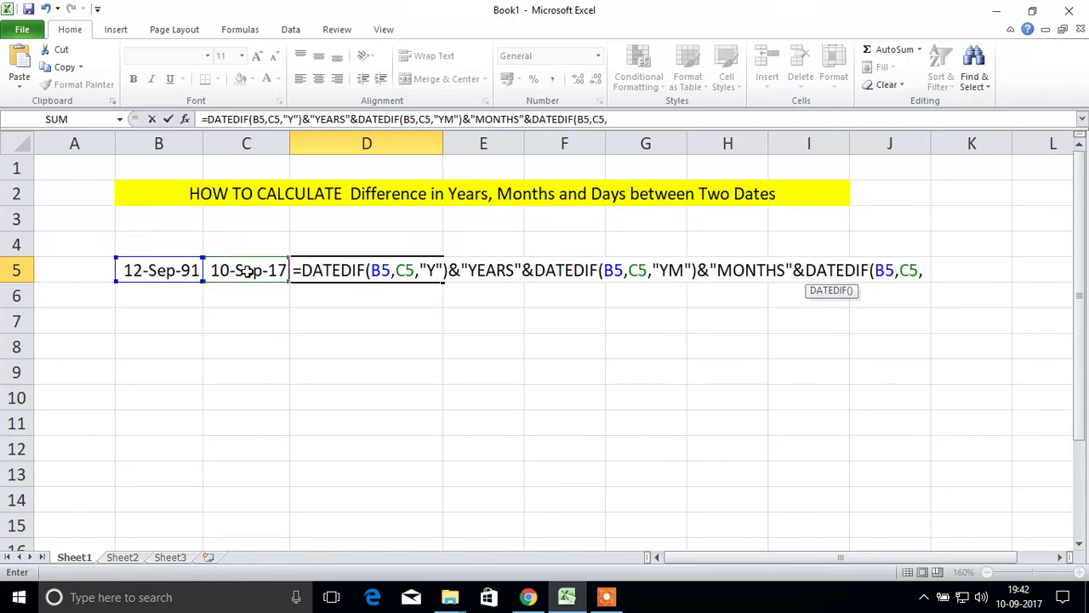
{"action": "type", "text": "\"MD\")"}
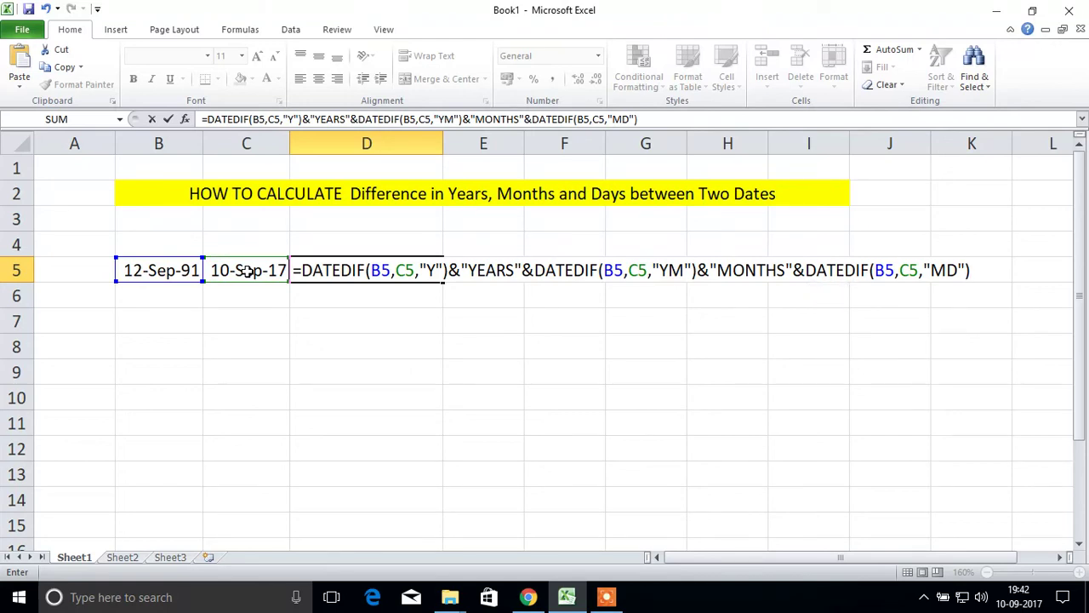
{"action": "type", "text": "&\"DAYS"}
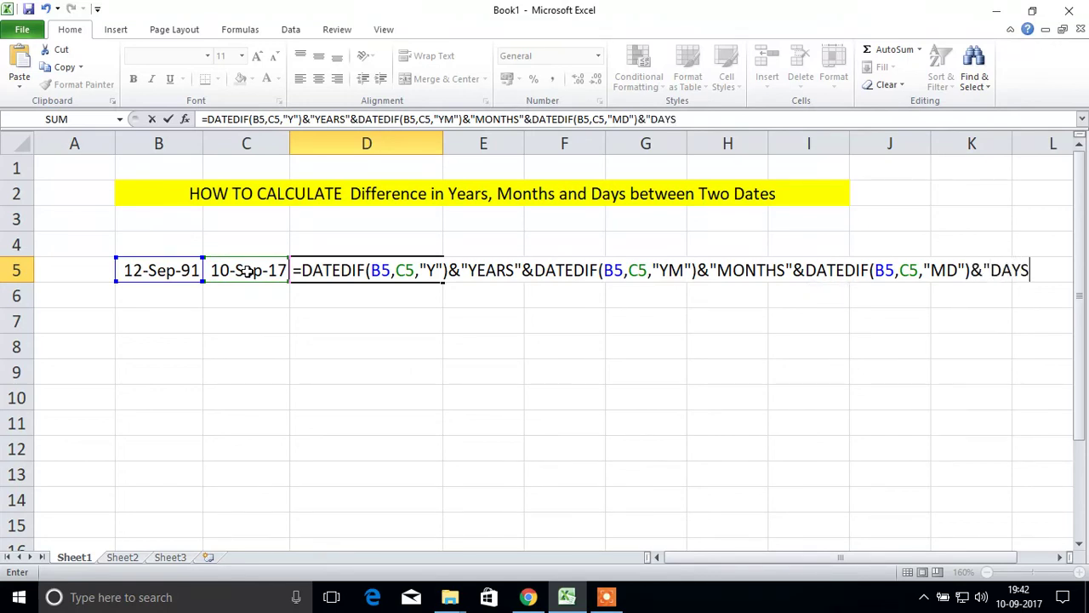
{"action": "type", "text": "'"}
Step: Dismiss the formula error and replace the stray ' after DAYS with ", showing 25YEARS11MONTHS29DAYS
{"action": "key", "text": "Return"}
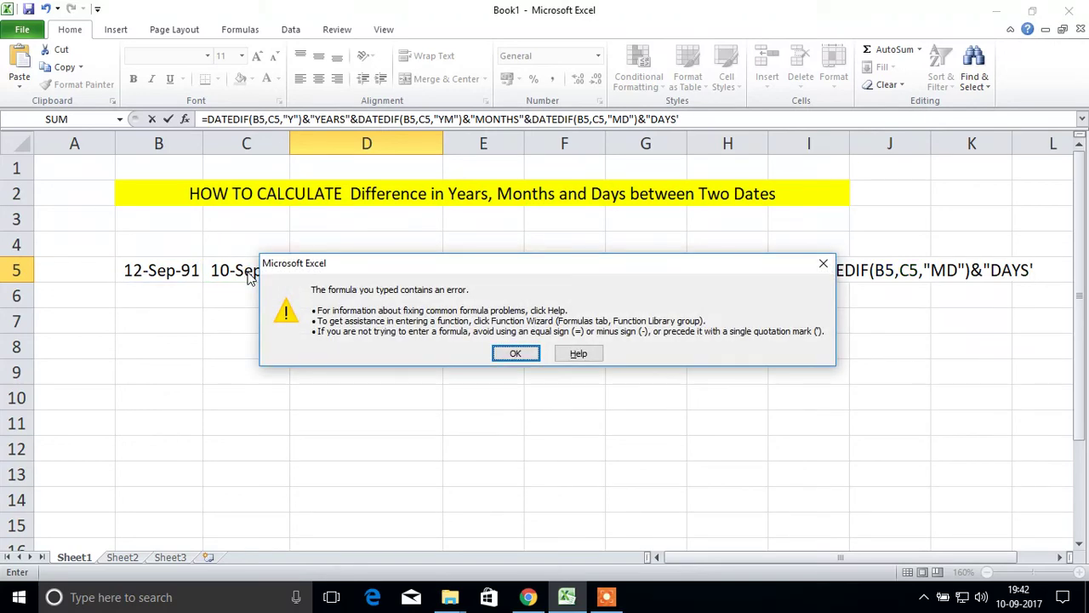
{"action": "left_click", "coordinate": [517, 352]}
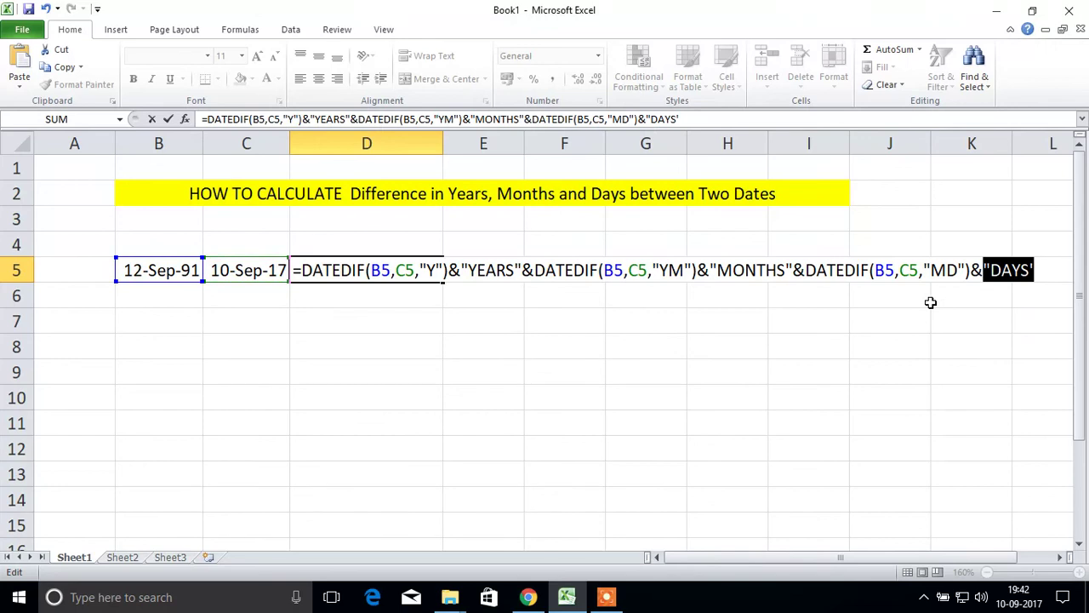
{"action": "key", "text": "End"}
{"action": "key", "text": "BackSpace"}
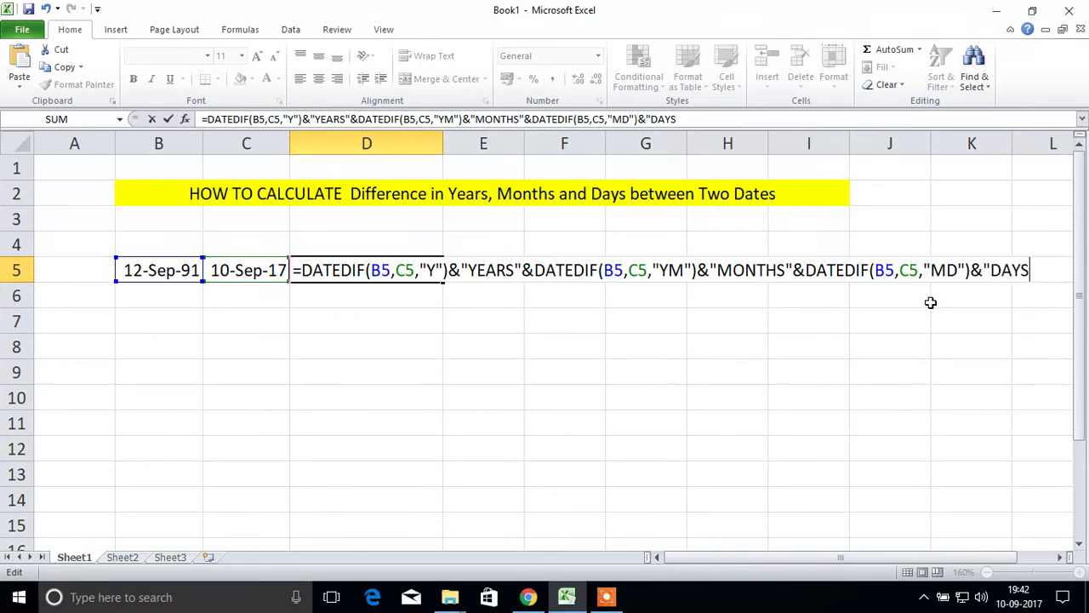
{"action": "type", "text": "\""}
{"action": "key", "text": "Return"}
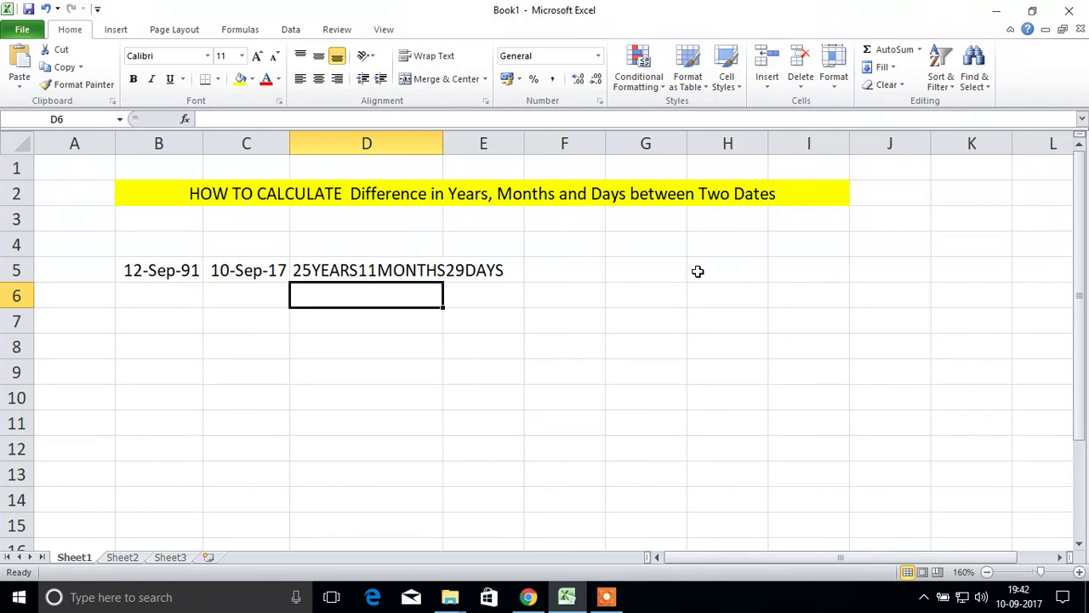
Step: Check cell E5 and the start and end dates in B5 and C5
{"action": "left_click", "coordinate": [487, 274]}
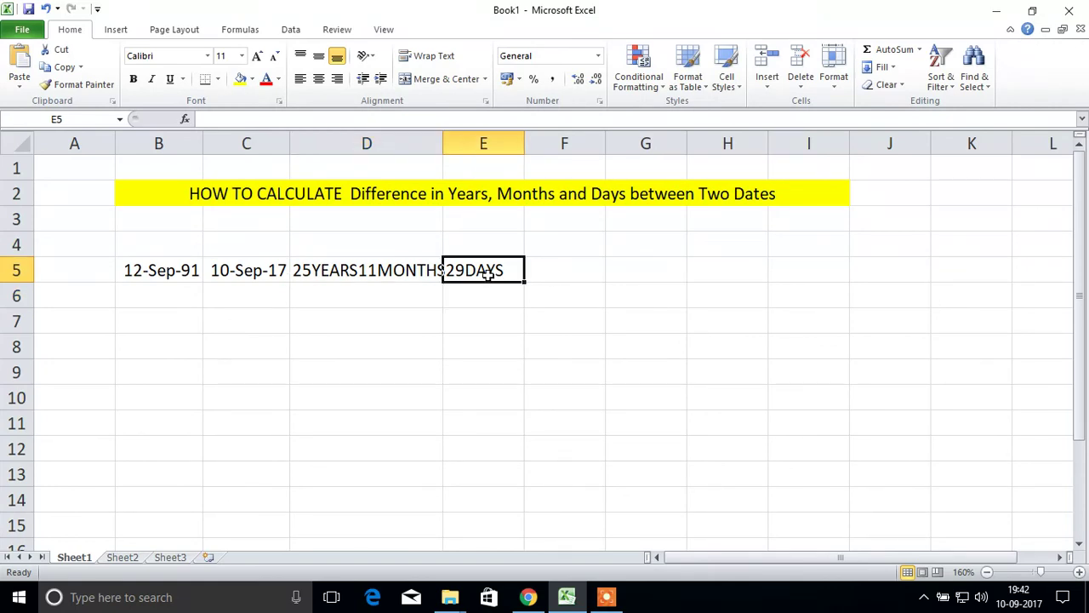
{"action": "left_click", "coordinate": [160, 272]}
{"action": "left_click", "coordinate": [260, 272]}
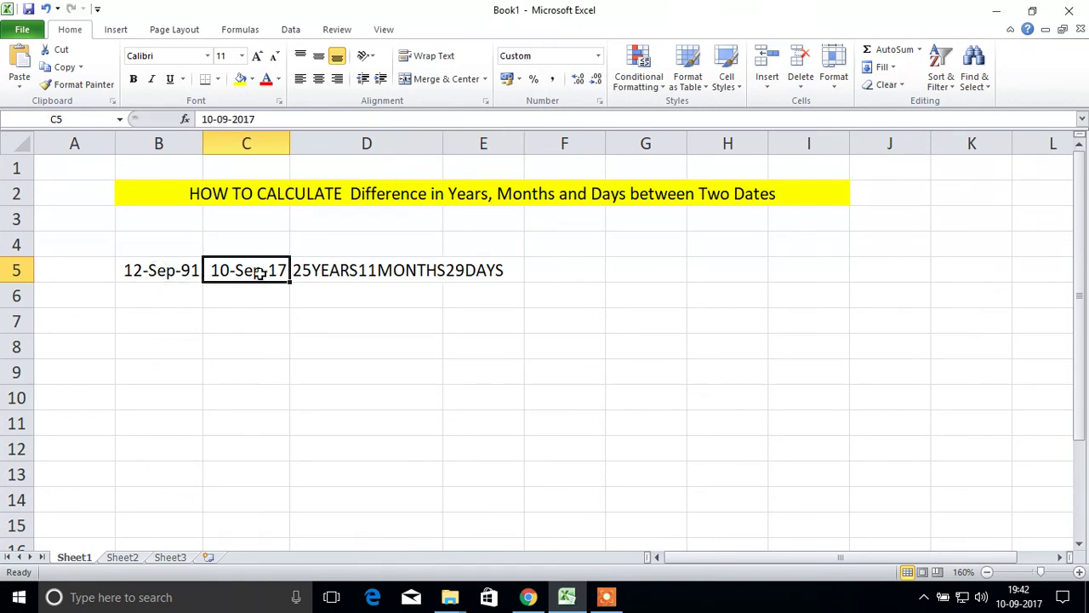